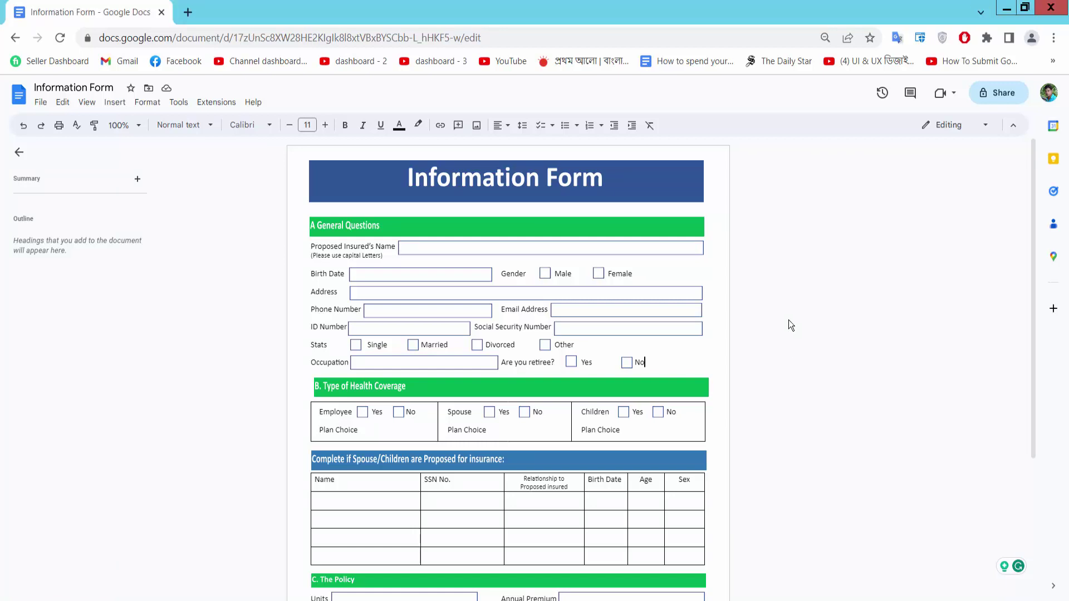
scroll(788, 319, "down", 2)
scroll(789, 323, "up", 2)
scroll(637, 301, "down", 2)
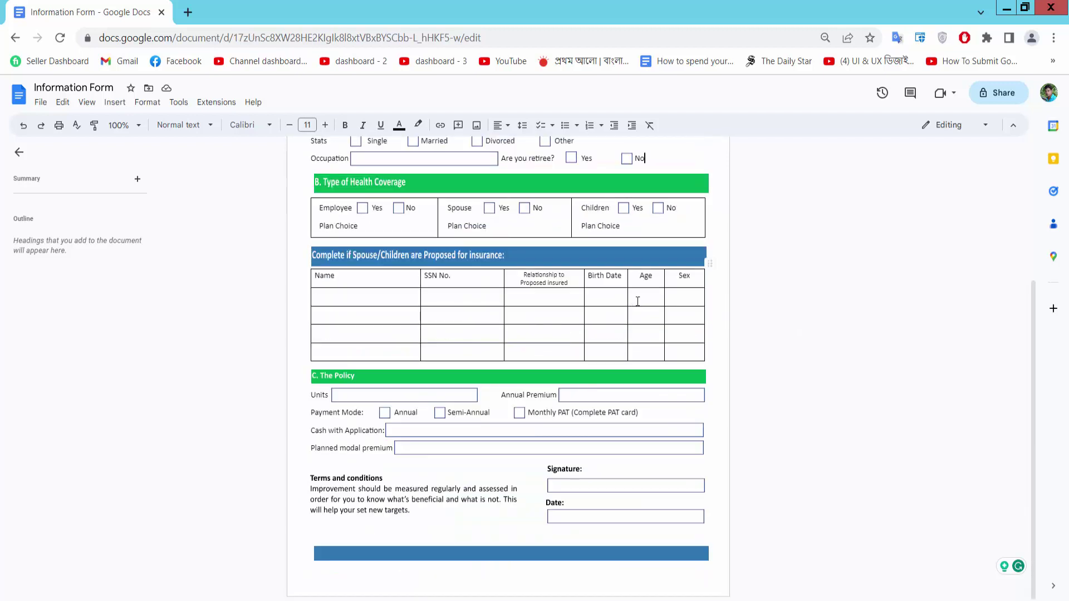
scroll(640, 303, "up", 2)
scroll(639, 303, "up", 1)
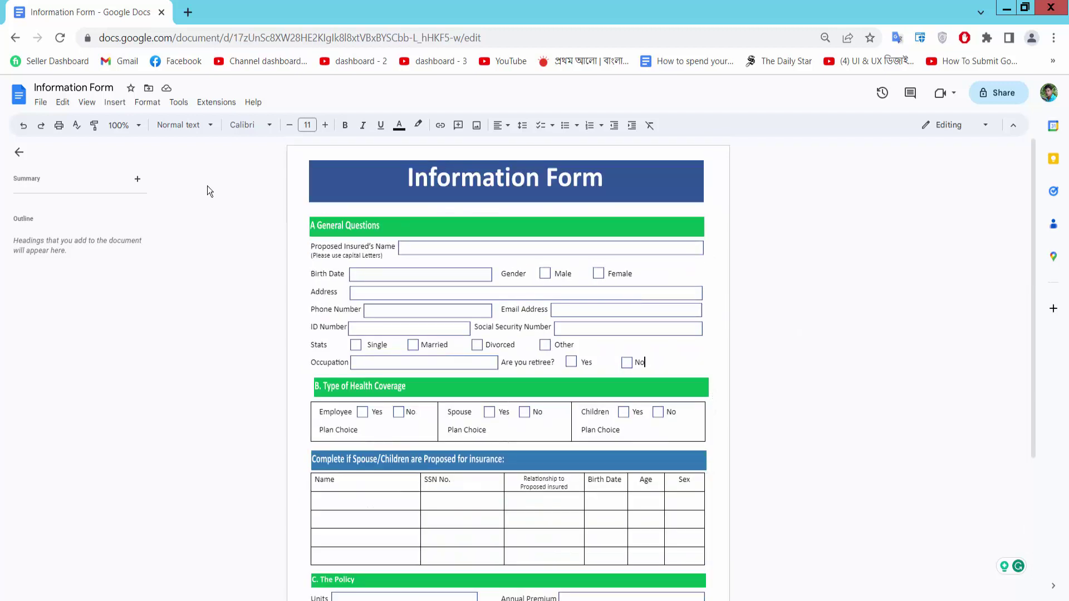
Download the form as PDF and open 'Information Form (1)' from Downloads in Acrobat.
left_click(39, 103)
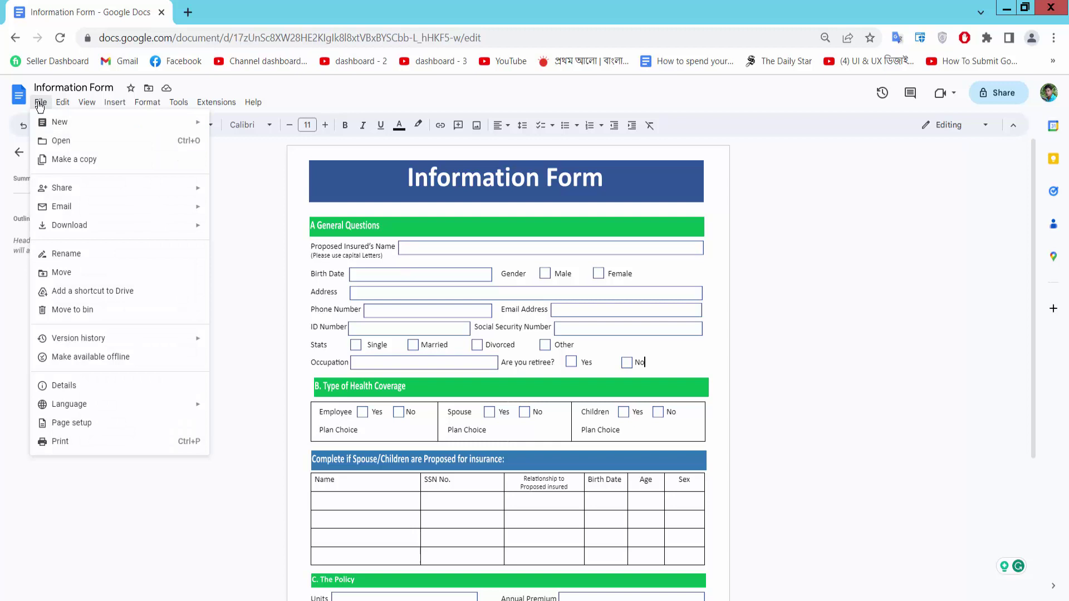
mouse_move(69, 225)
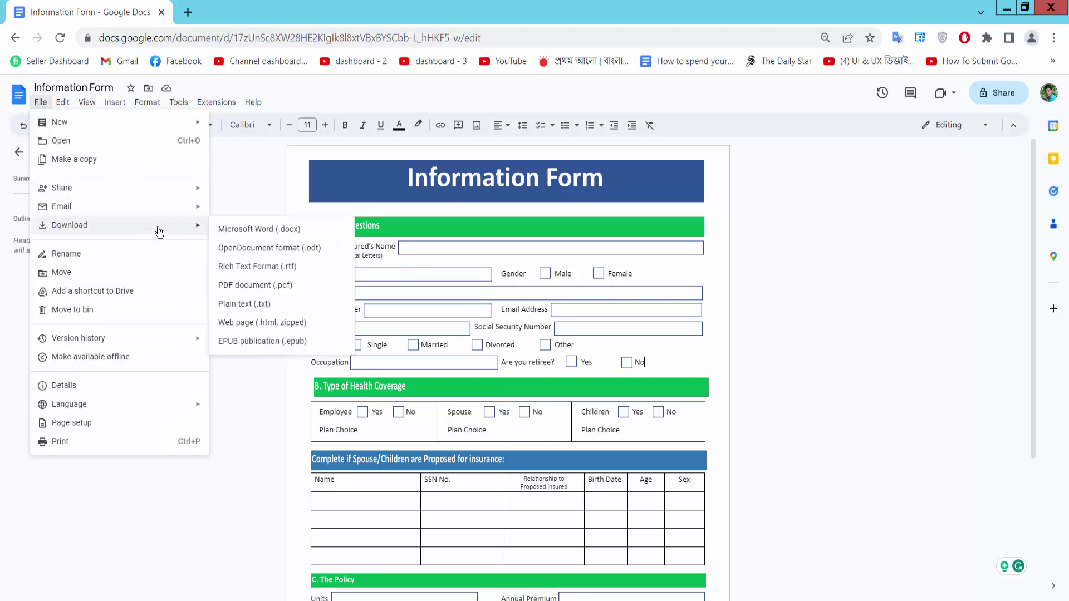
left_click(273, 289)
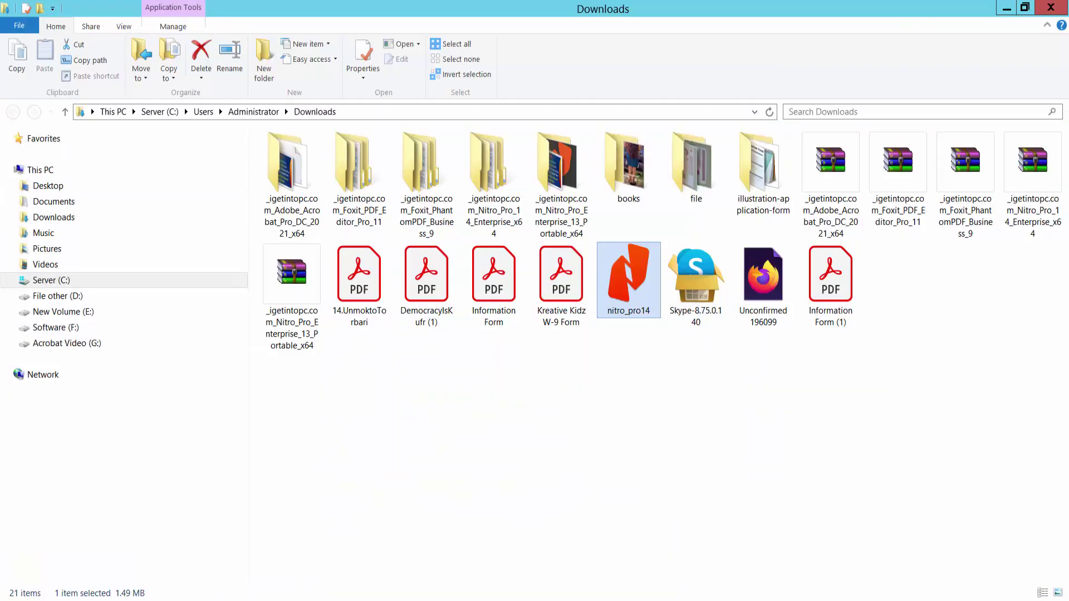
double_click(829, 293)
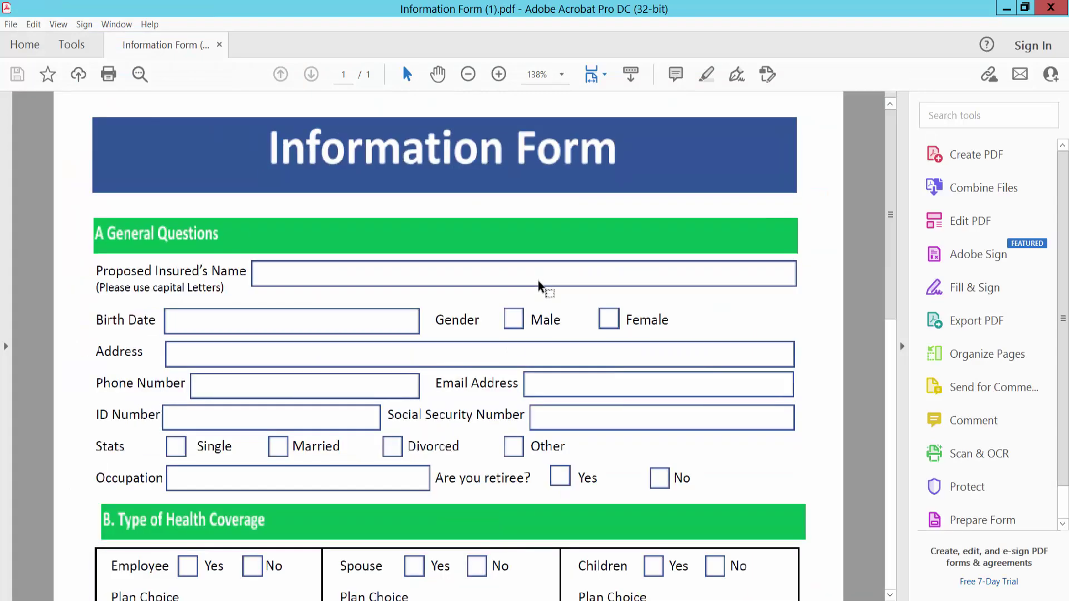
scroll(539, 287, "down", 3, "ctrl")
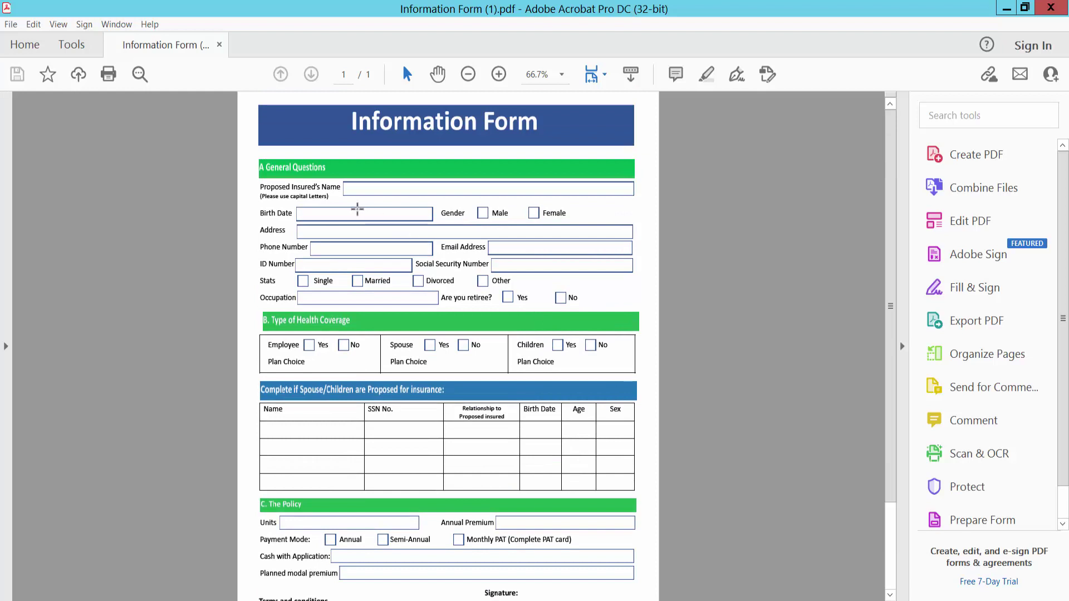
Go to Tools and launch the Prepare Form tool on the PDF.
left_click(74, 49)
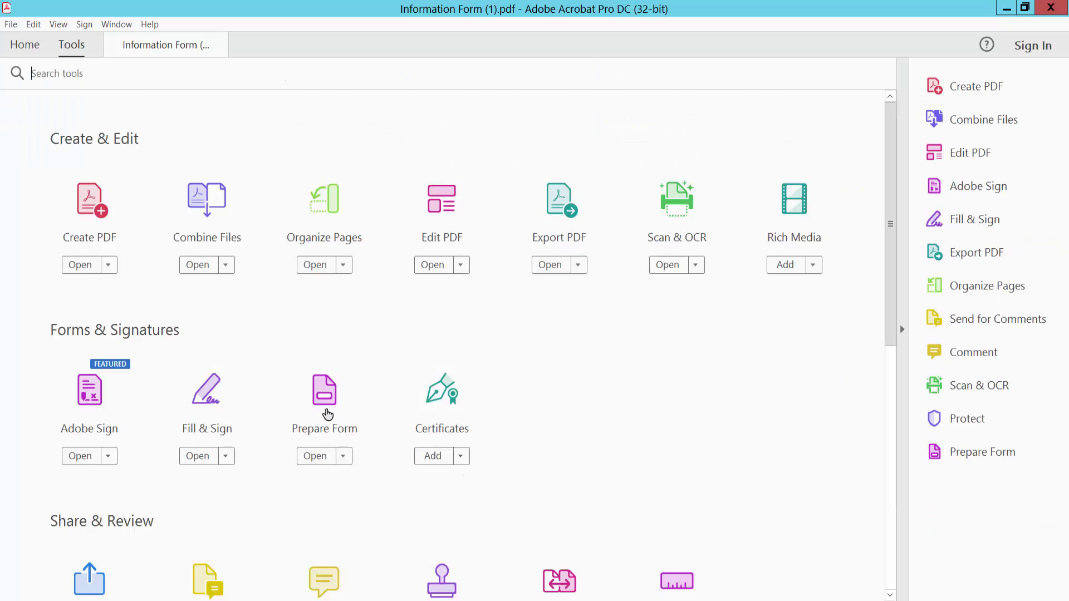
left_click(325, 395)
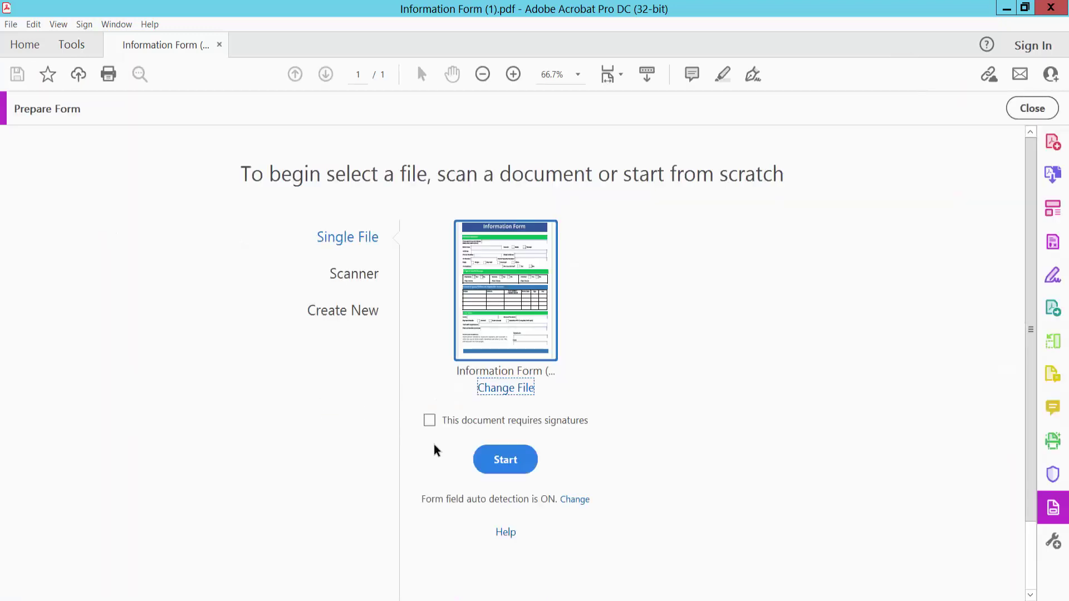
Start field detection and inspect the Planned modal premium and Birth Date fields.
left_click(505, 461)
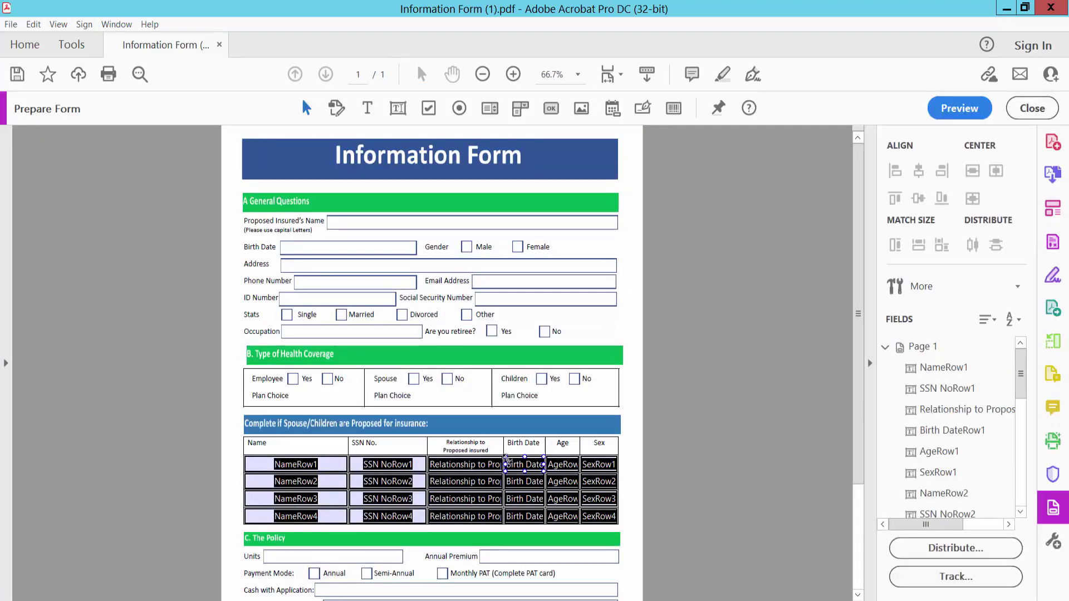
scroll(632, 231, "down", 3)
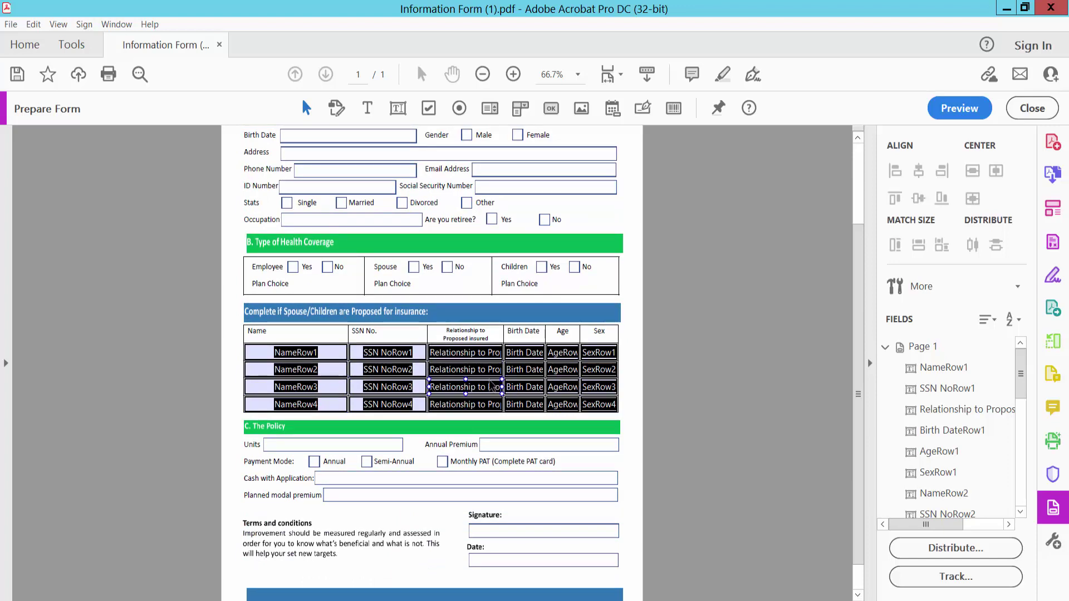
scroll(510, 382, "down", 1)
left_click(418, 460)
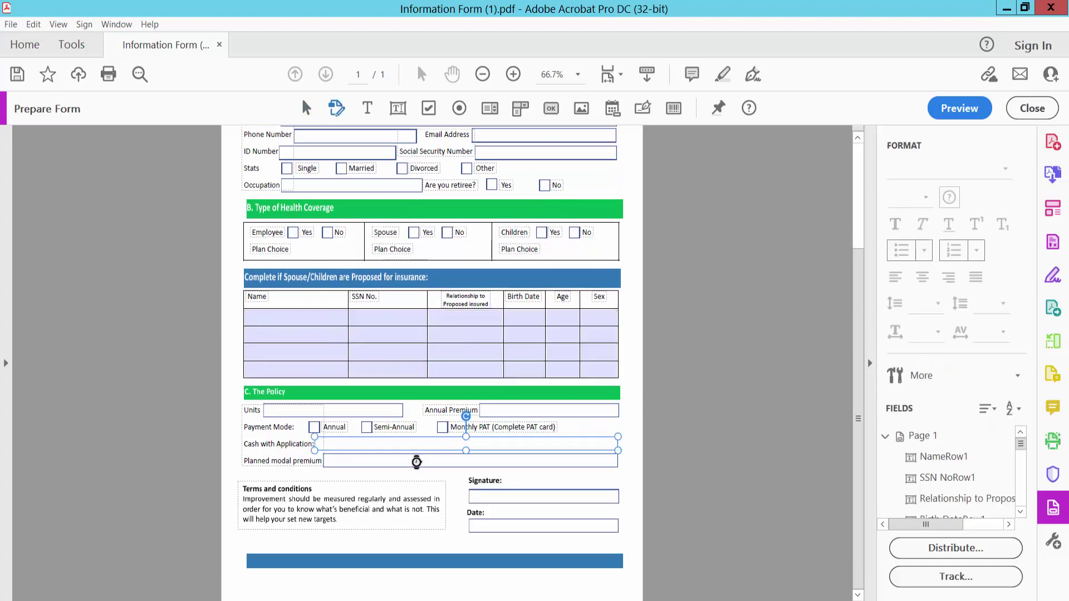
scroll(458, 369, "up", 3)
left_click(355, 214)
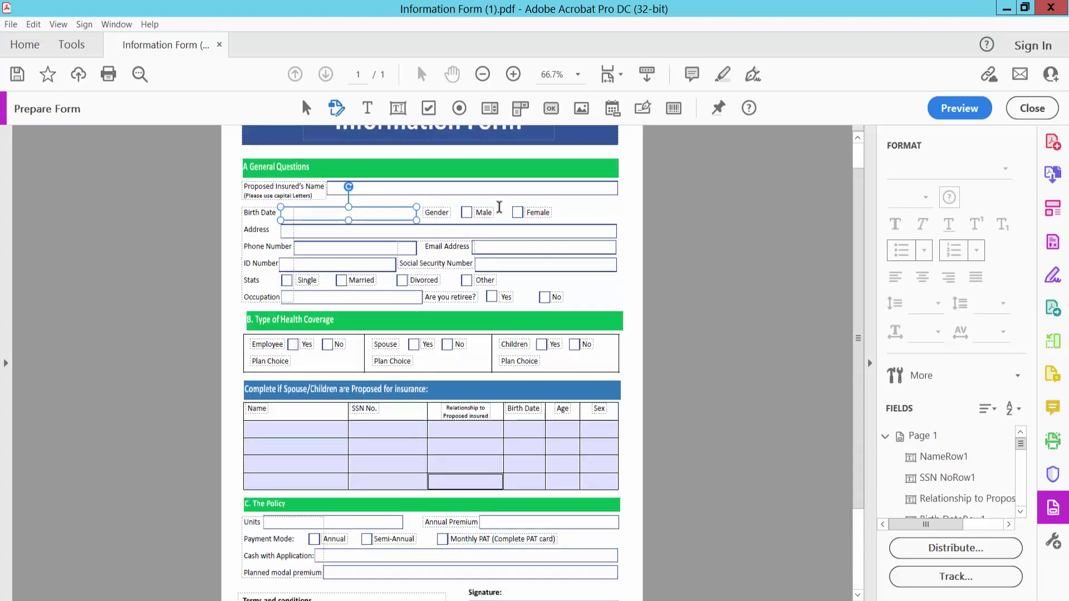
Preview the form, try Name, SSN No., Phone Number and Birth Date cells, then return to editing.
left_click(961, 109)
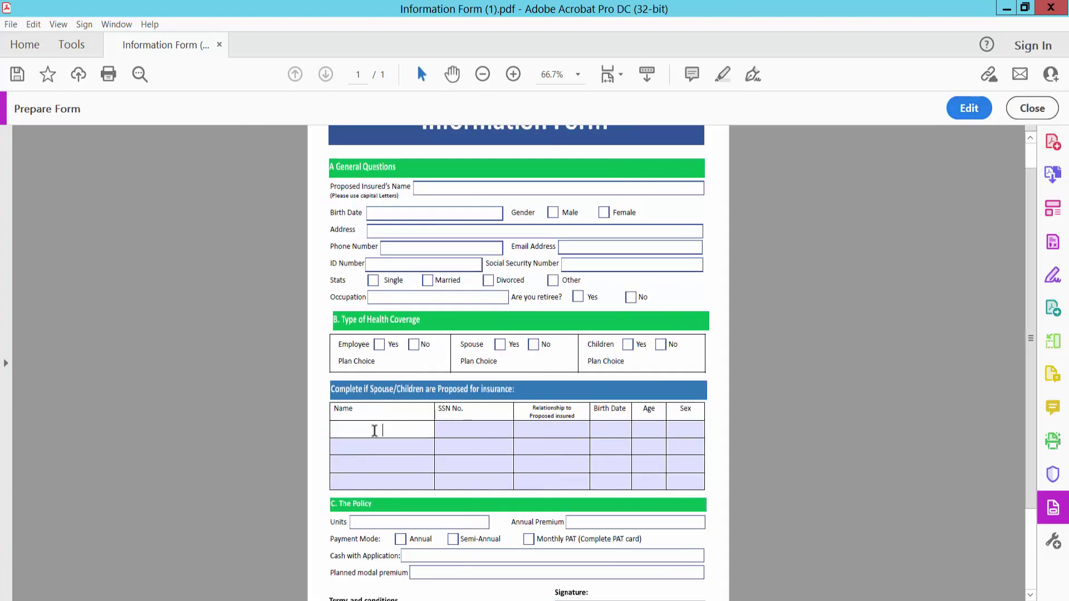
left_click(379, 451)
type("s")
left_click(485, 462)
type("s")
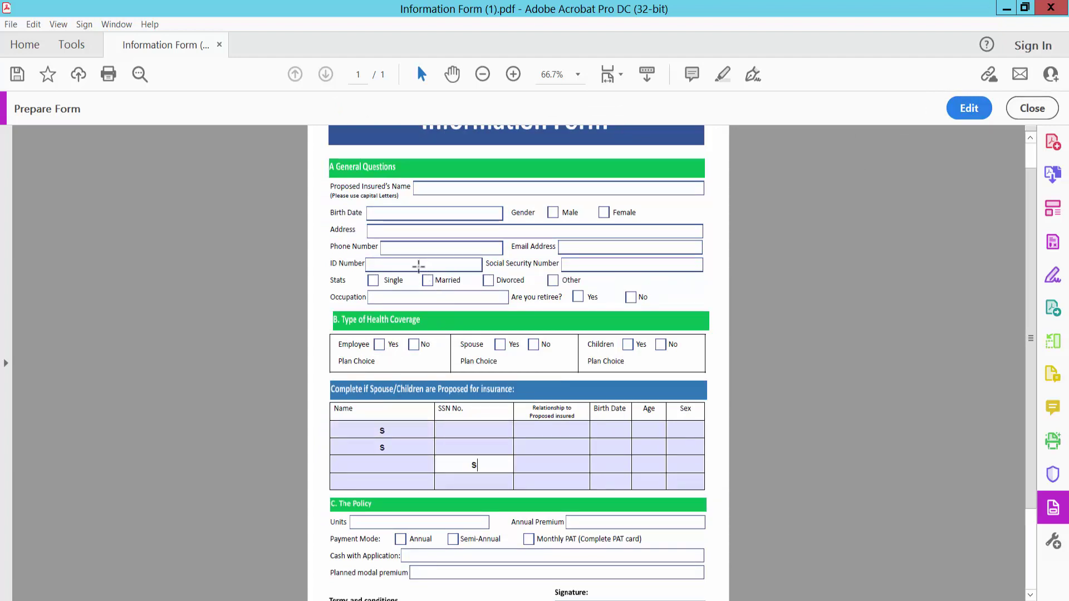
left_click(427, 244)
left_click(441, 215)
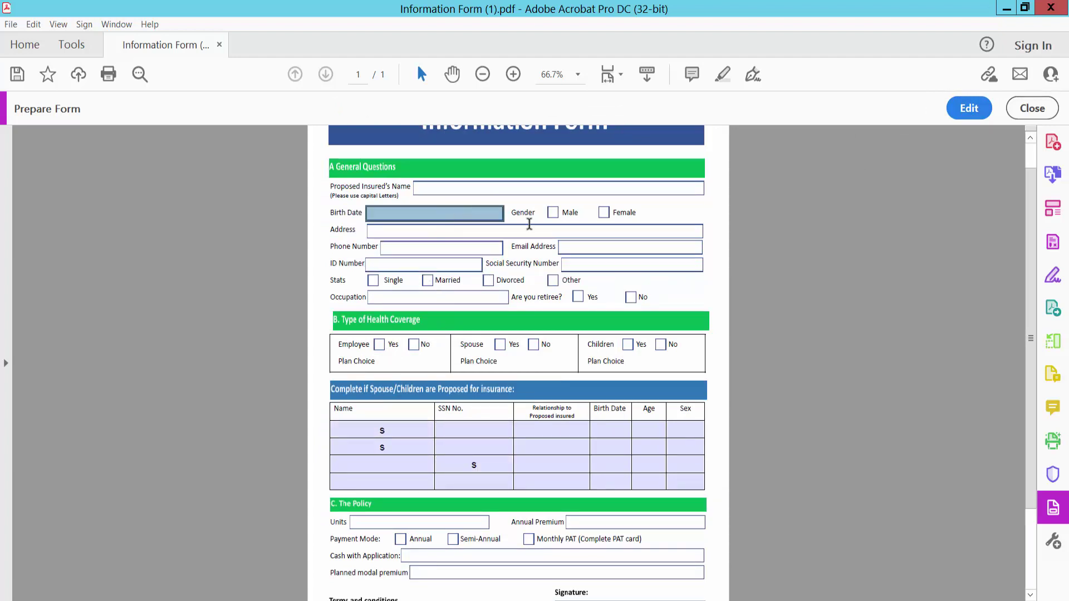
left_click(967, 114)
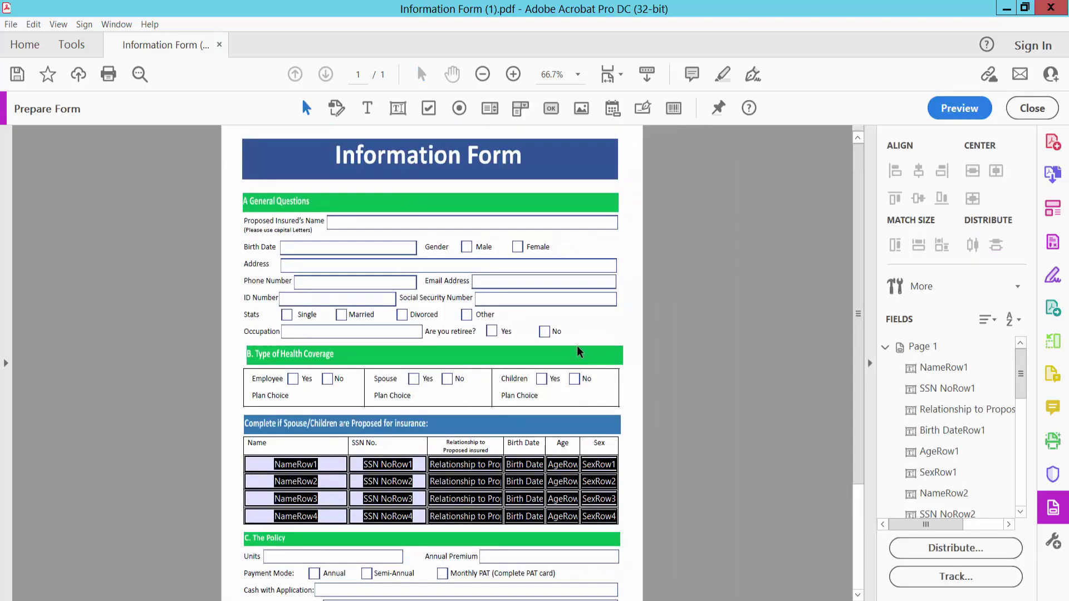
Draw text field Text3 over Proposed Insured's Name and test typing in it in preview.
left_click(398, 112)
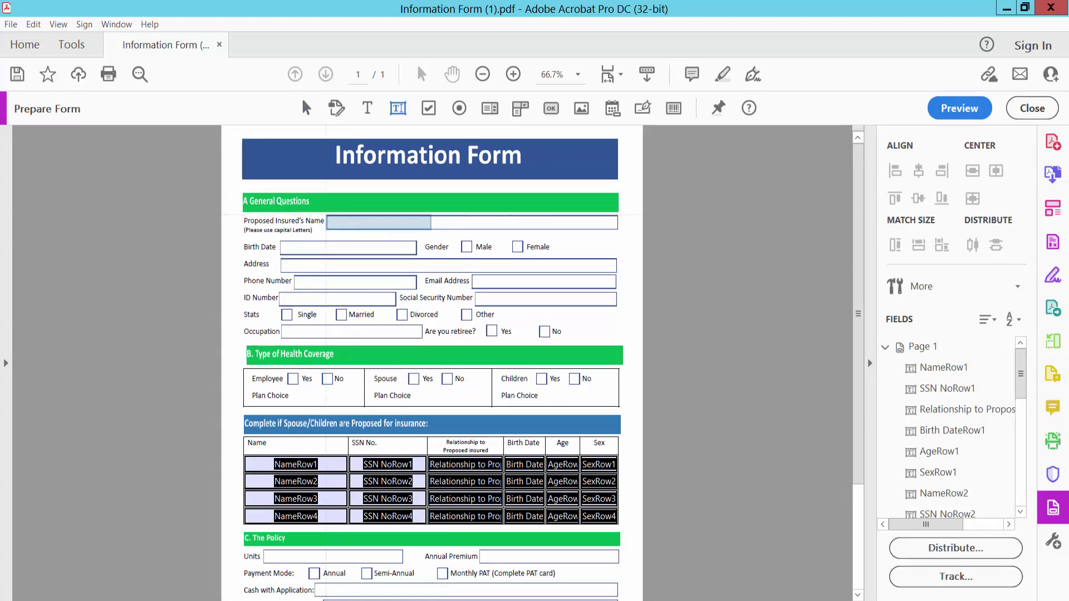
left_click_drag(326, 215, 618, 230)
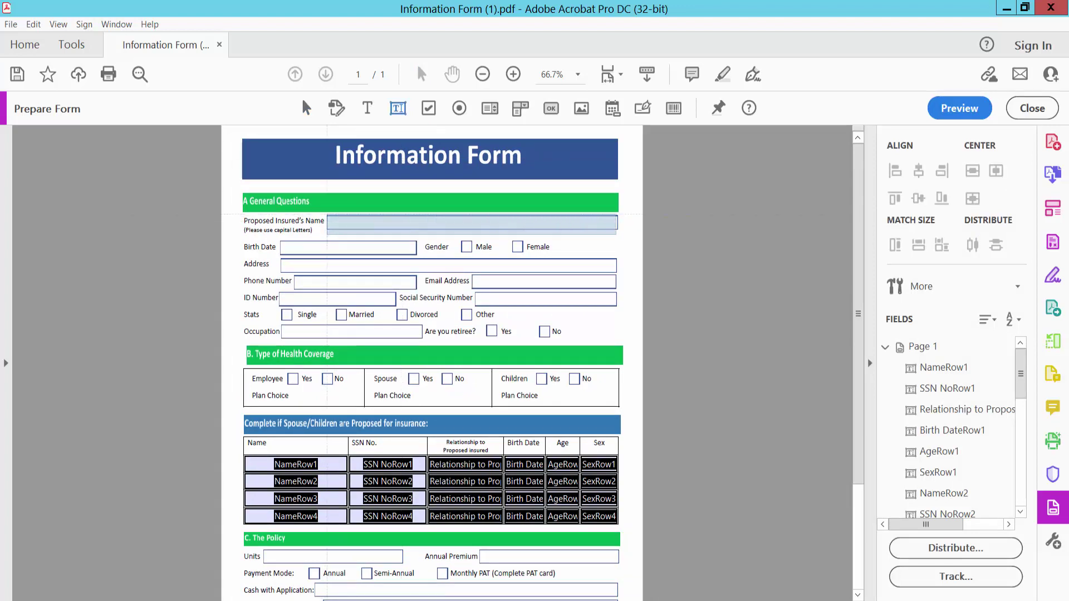
left_click_drag(617, 234, 618, 231)
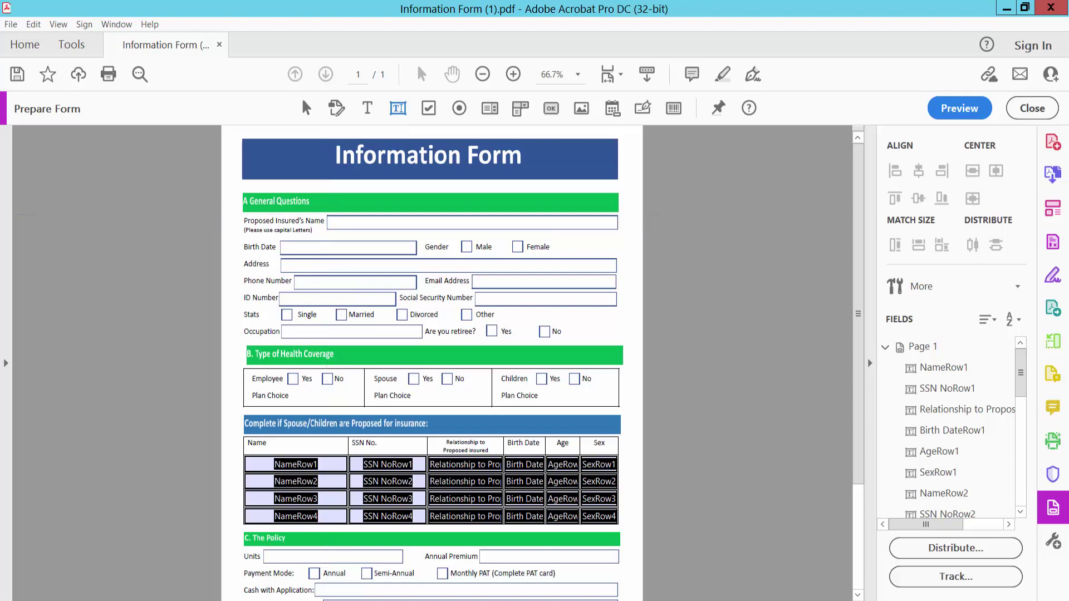
left_click(473, 217)
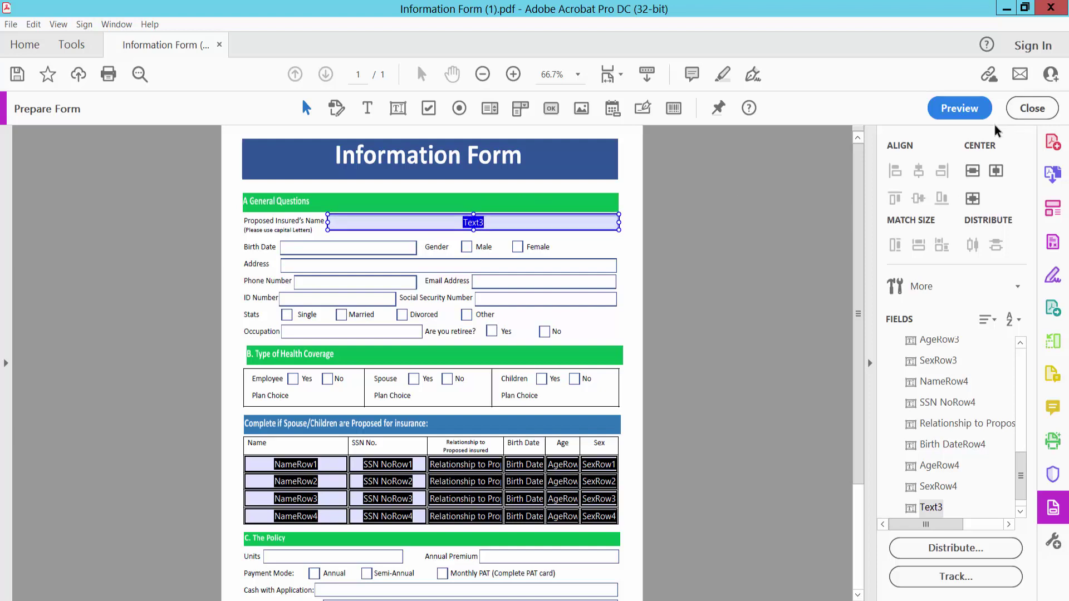
left_click(967, 112)
left_click(492, 225)
type("type text")
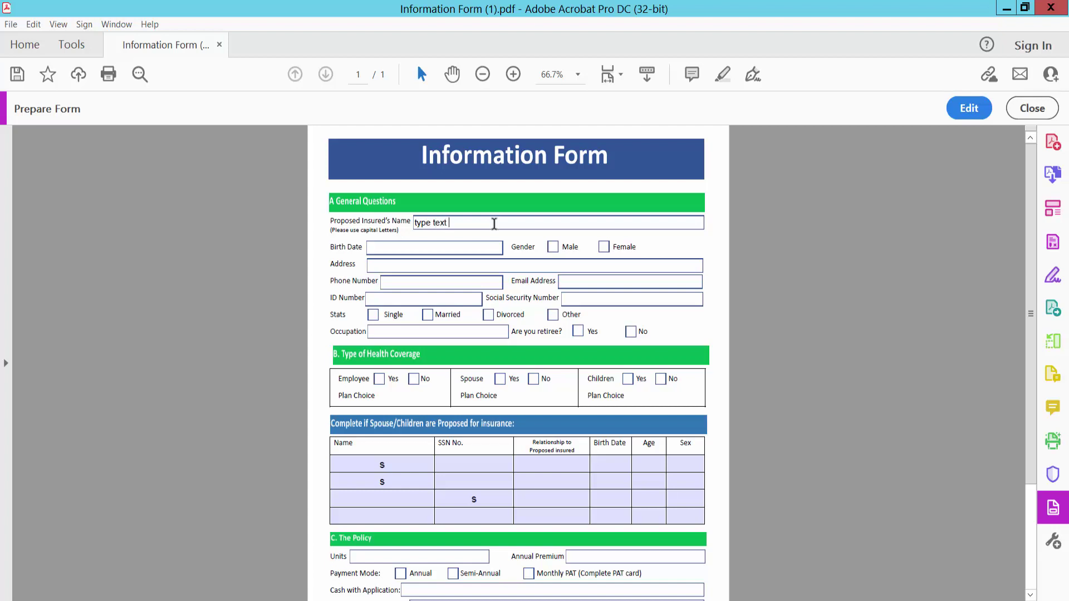
Return from preview to form field editing.
left_click(962, 108)
scroll(633, 266, "up", 2)
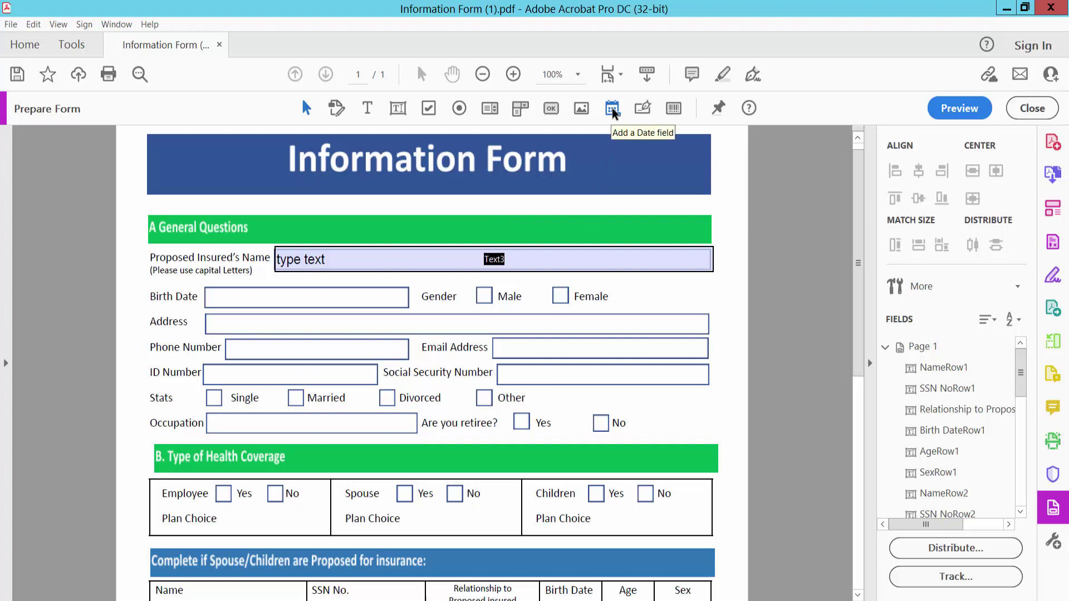
Draw a date field covering the Birth Date box.
left_click(614, 115)
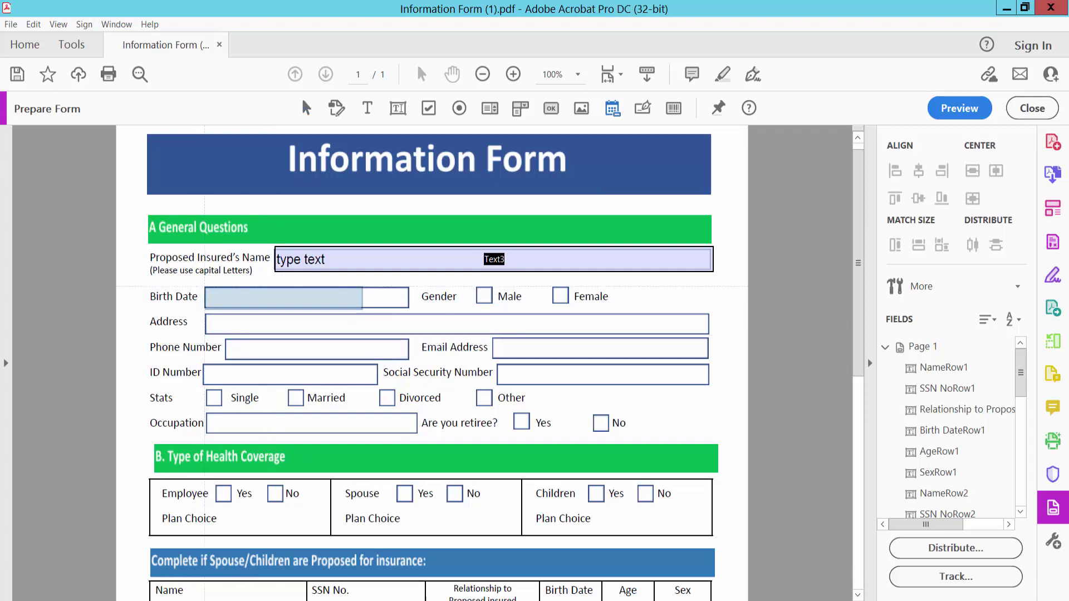
left_click_drag(204, 287, 409, 307)
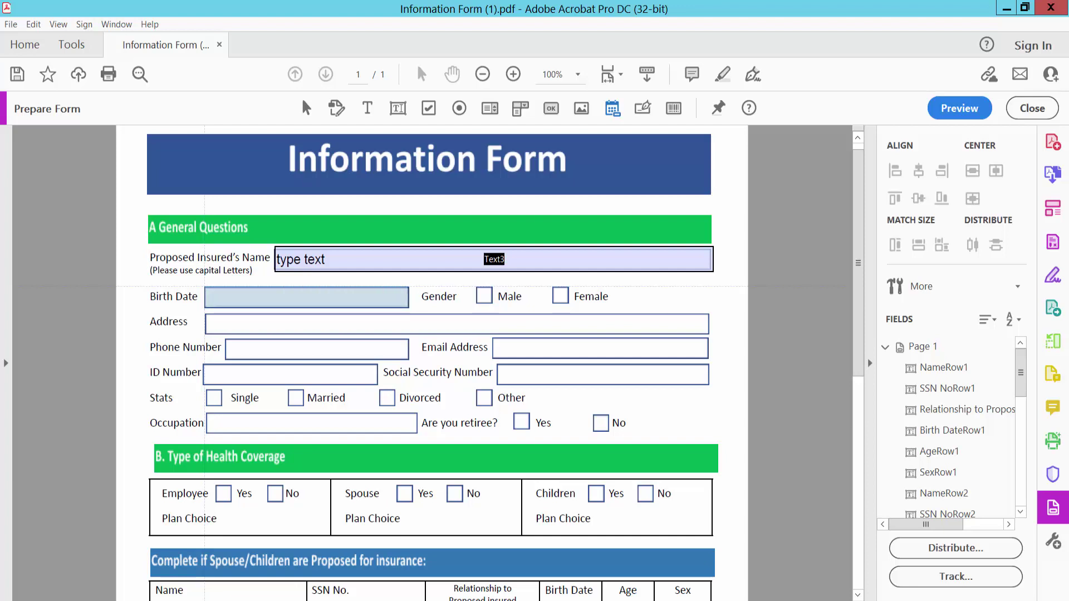
left_click_drag(409, 307, 409, 308)
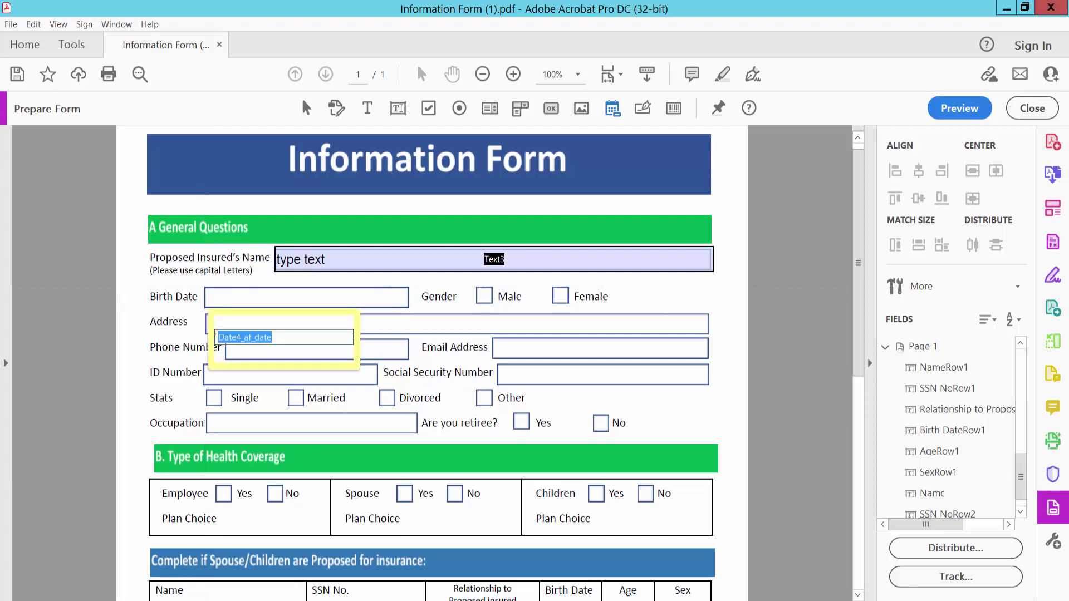
Set the Birth Date field's format to mm/dd/yyyy in its properties.
right_click(350, 303)
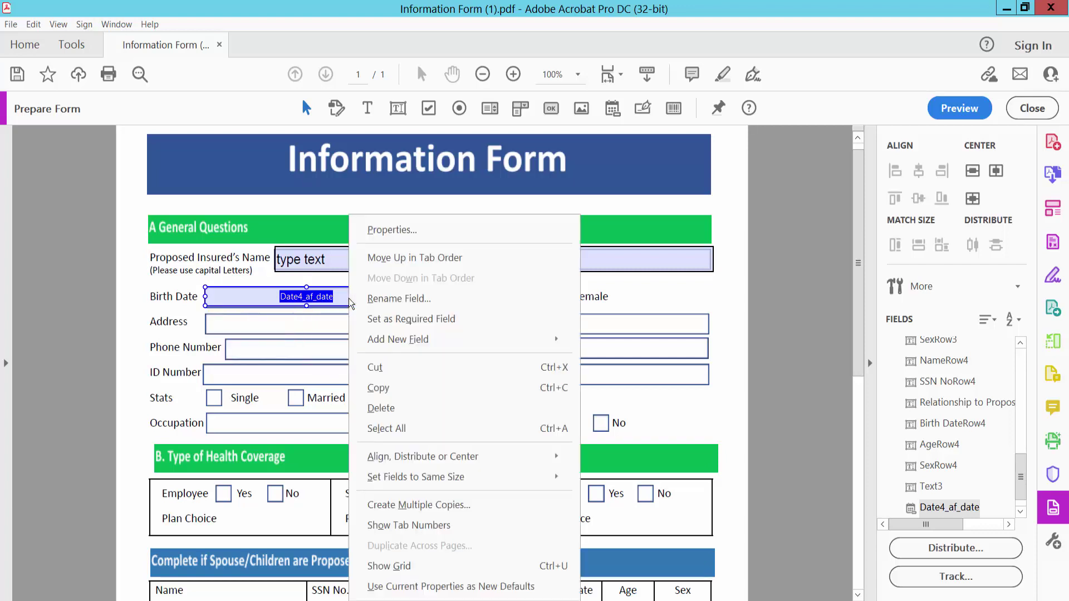
left_click(386, 235)
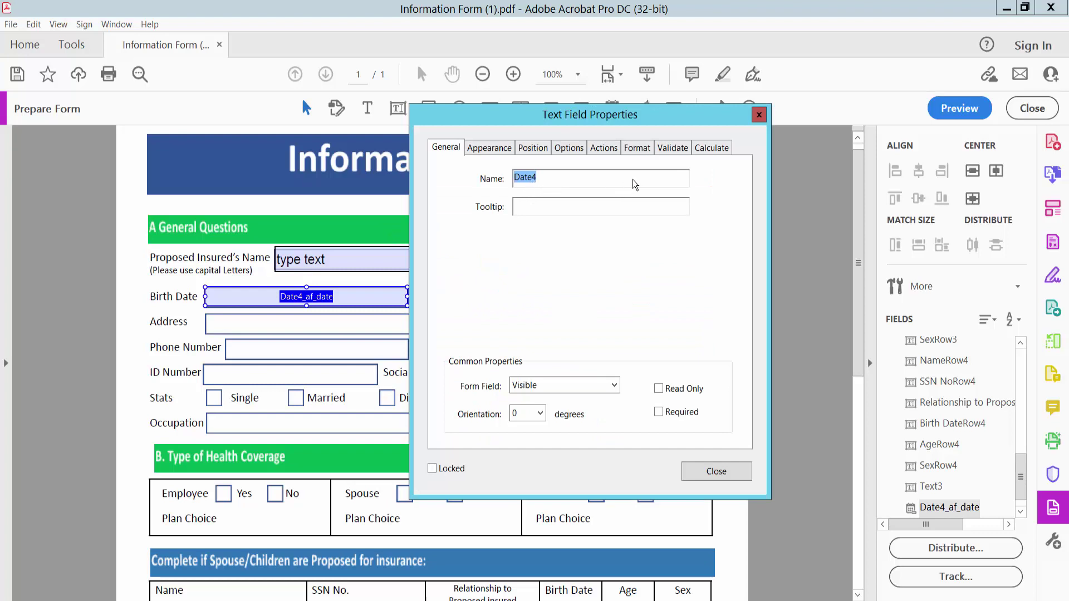
left_click(639, 150)
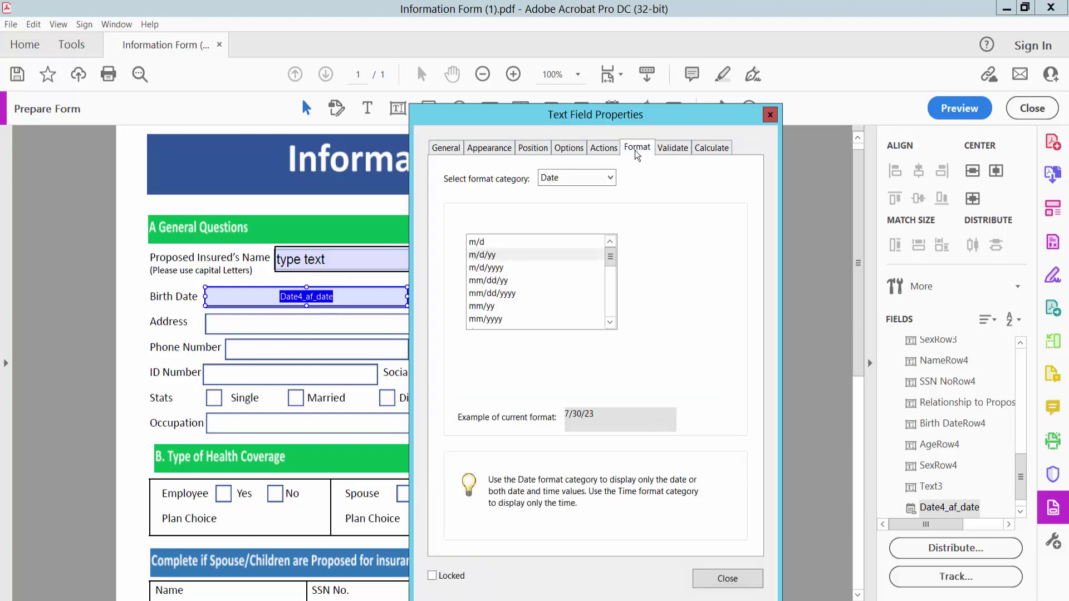
left_click(494, 296)
left_click(615, 417)
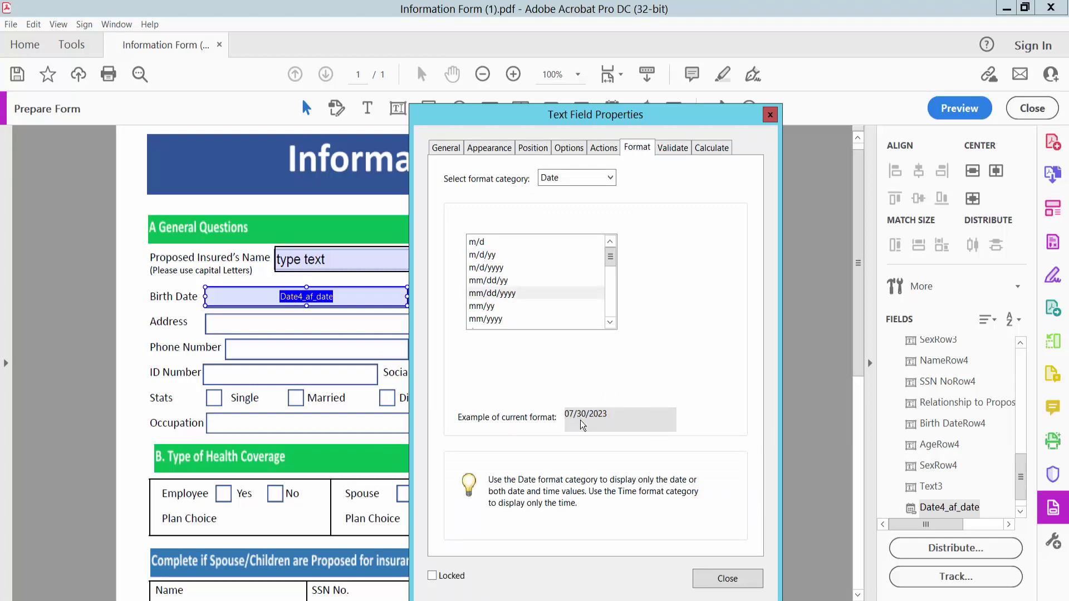
left_click(727, 579)
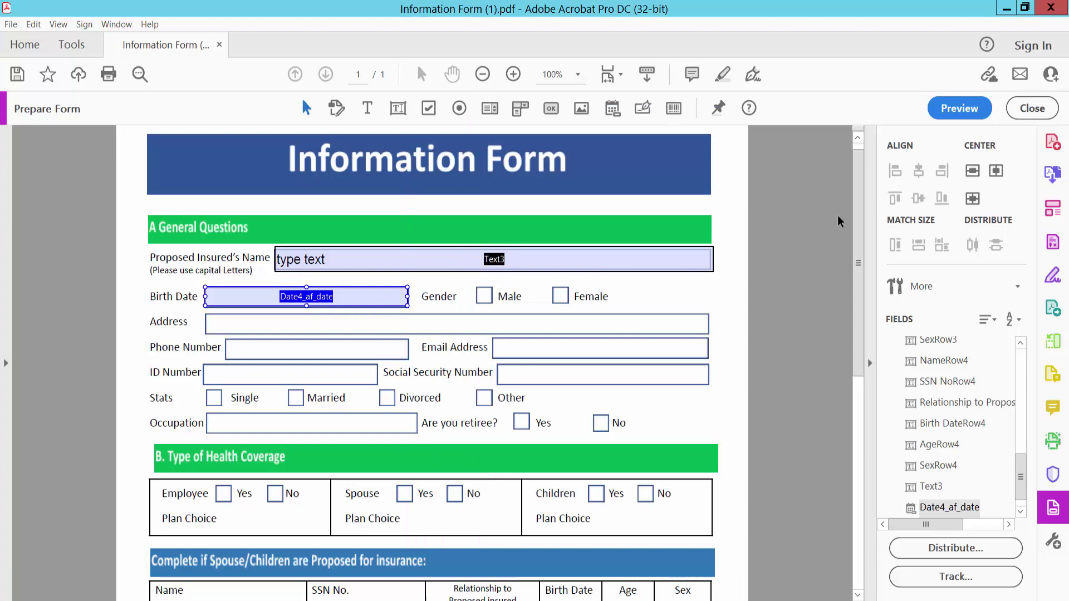
In preview, pick August 2 so Birth Date shows 08/02/2023, then return to editing.
left_click(949, 119)
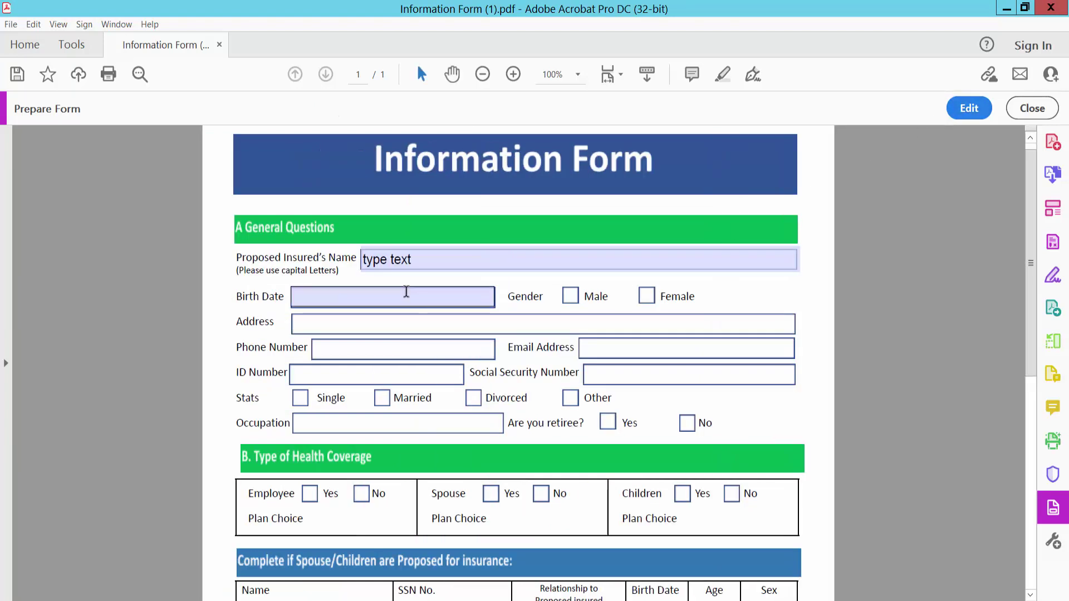
left_click(406, 294)
left_click(500, 298)
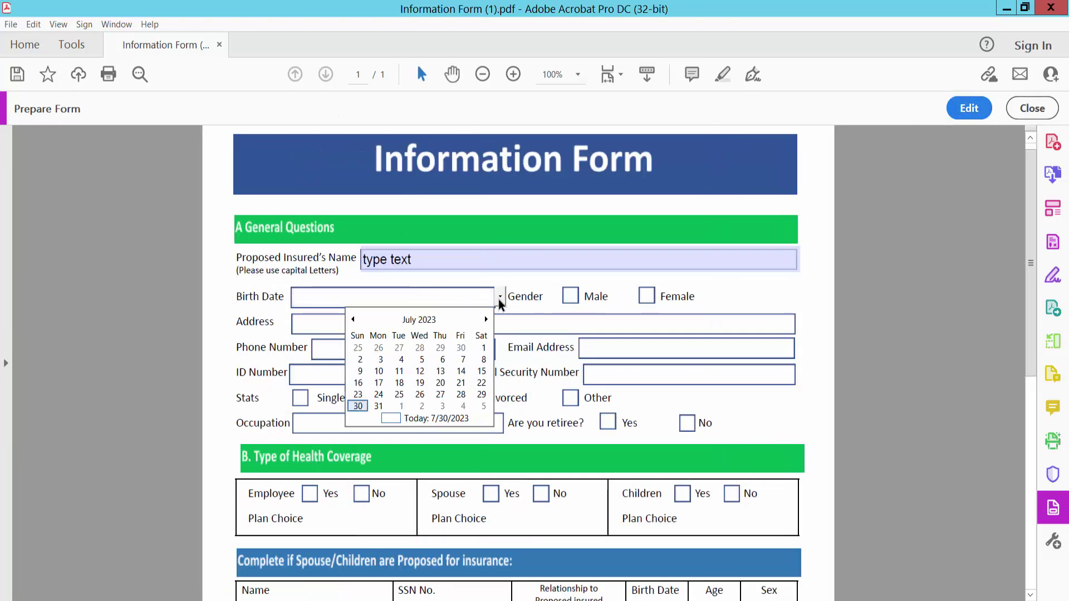
left_click(422, 407)
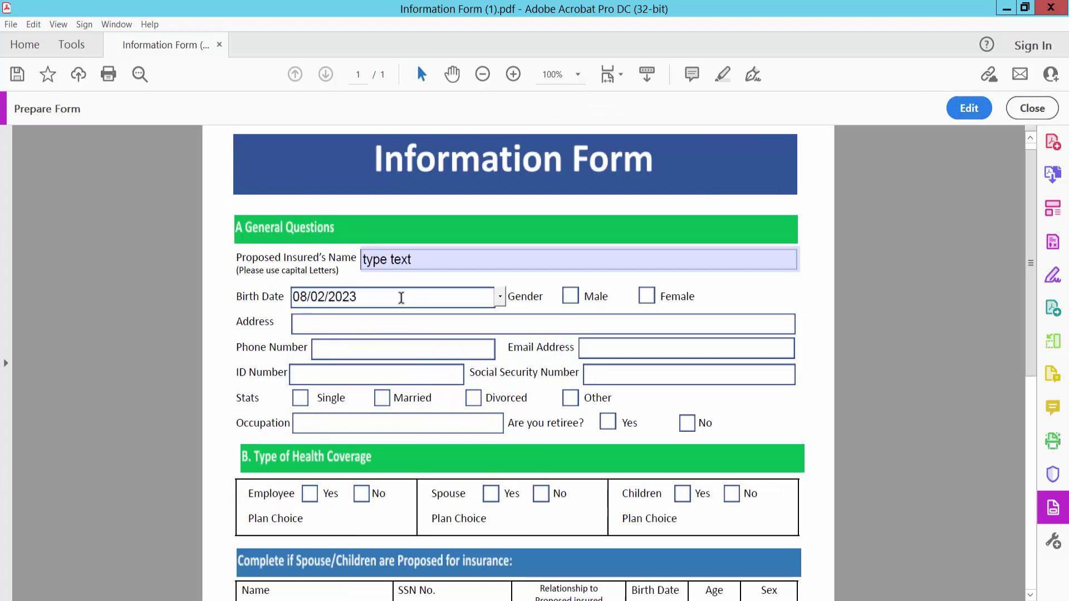
left_click(952, 116)
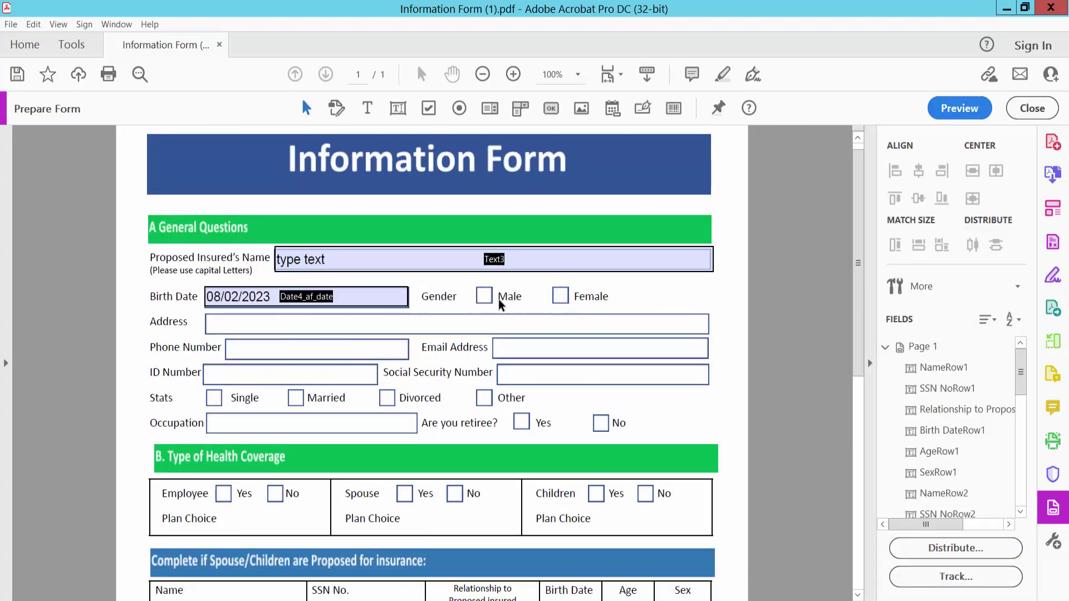
Place Check Box5 on Male and Check Box6 on Female, then select both together.
left_click(428, 112)
left_click(484, 292)
scroll(504, 289, "up", 3, "ctrl")
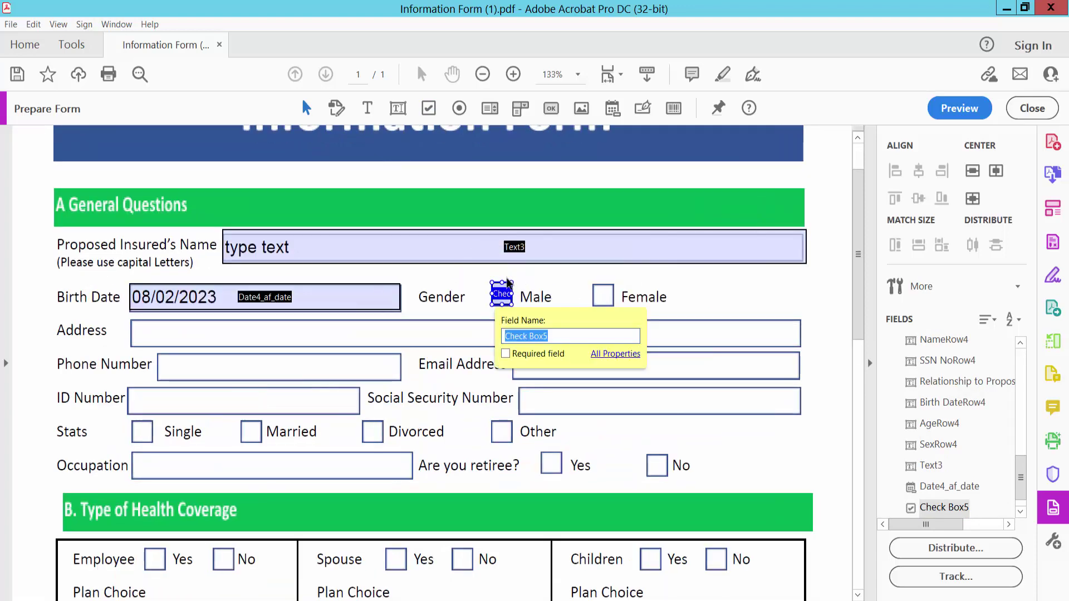
scroll(508, 284, "up", 1)
left_click(502, 319)
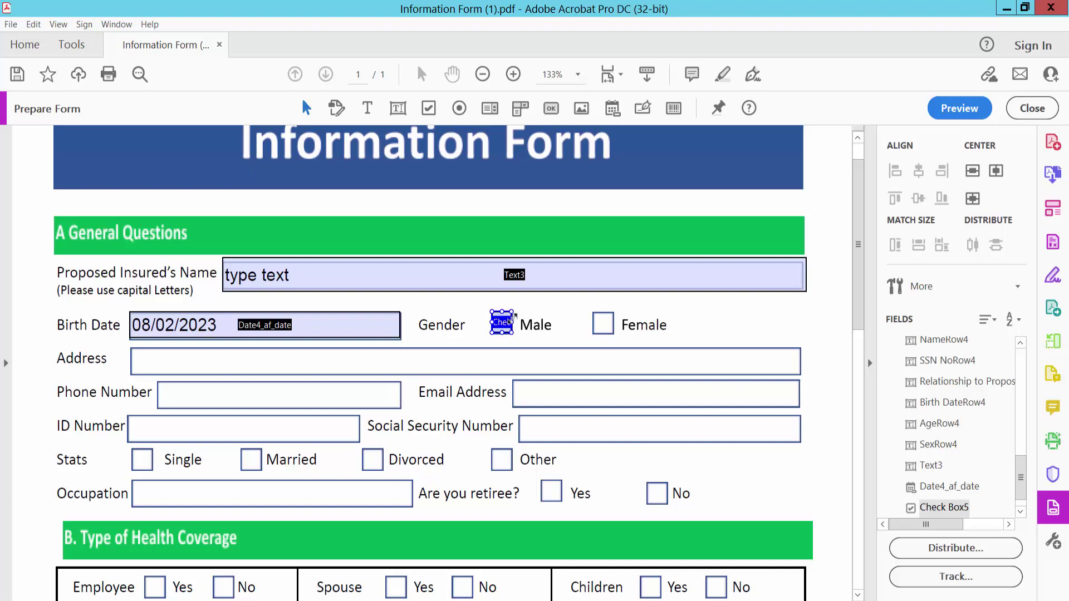
left_click(428, 110)
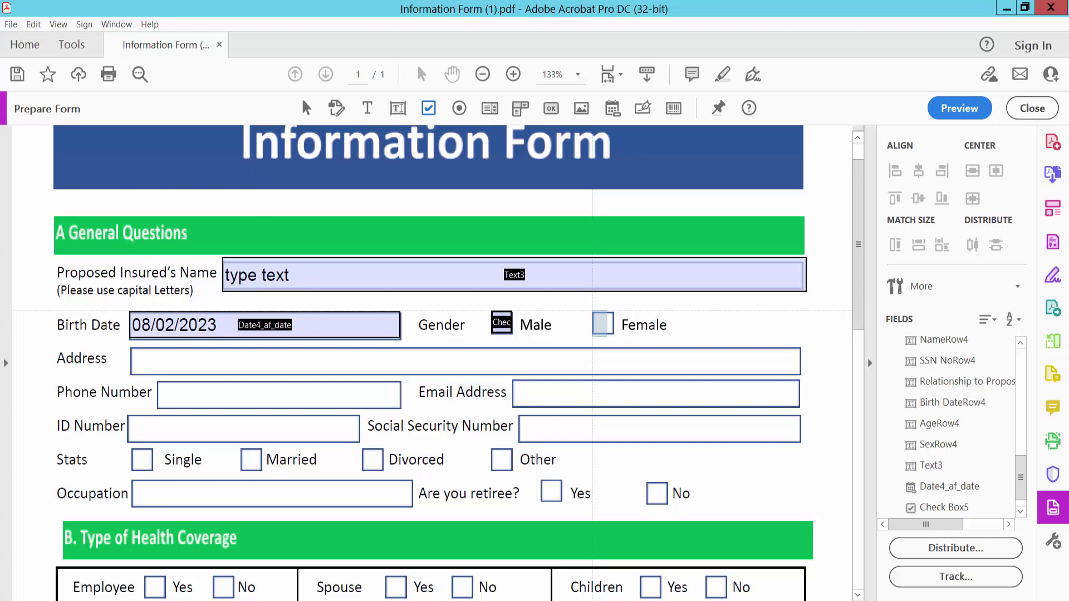
left_click(602, 324)
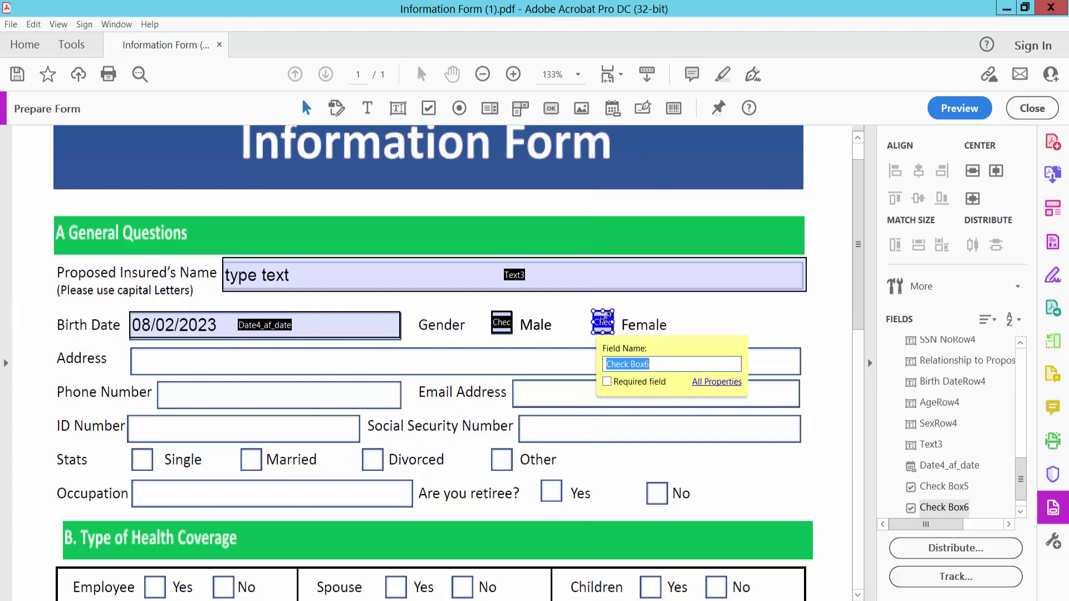
left_click(502, 322, "shift")
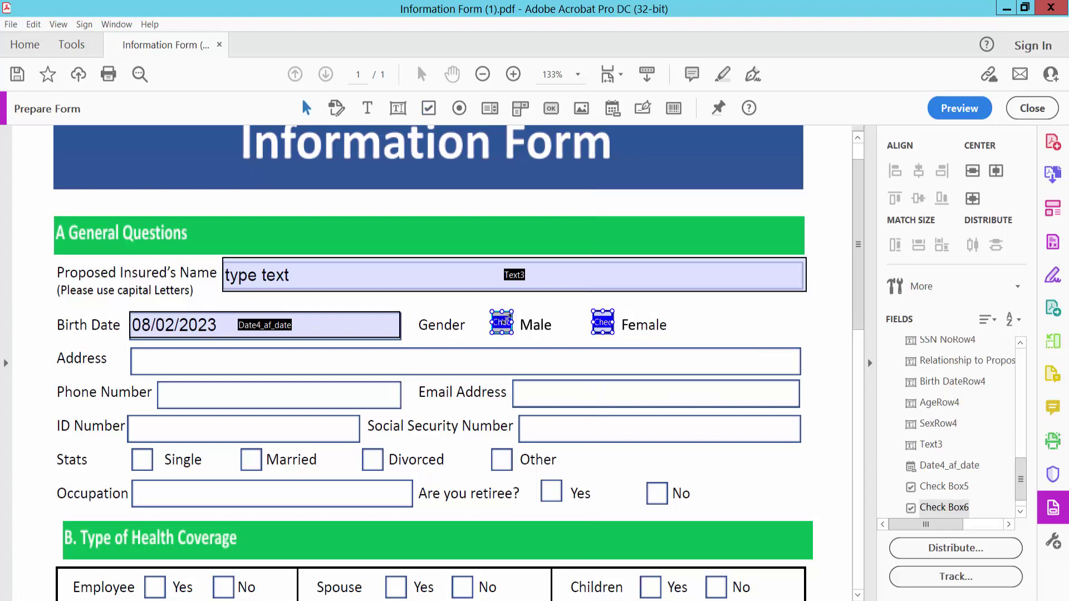
Set the Male and Female checkboxes to the same size and centre them horizontally.
right_click(603, 325)
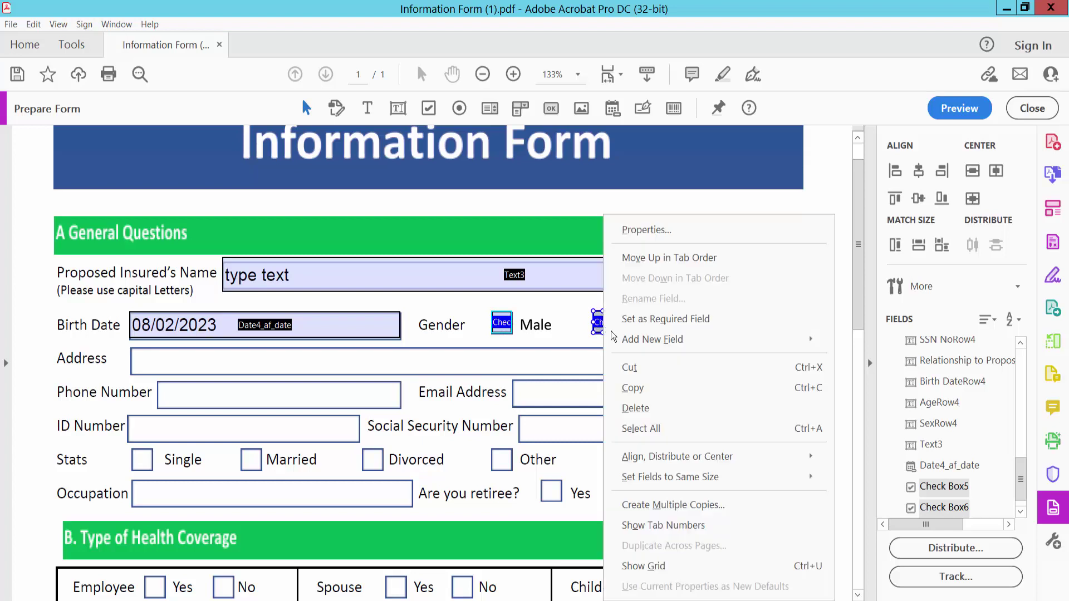
mouse_move(670, 477)
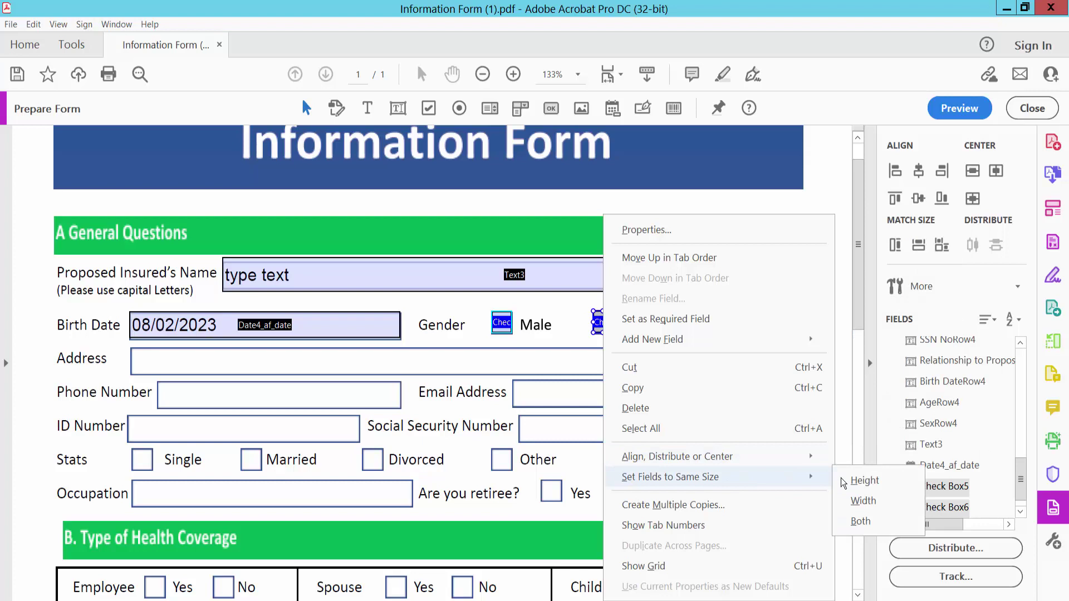
left_click(863, 528)
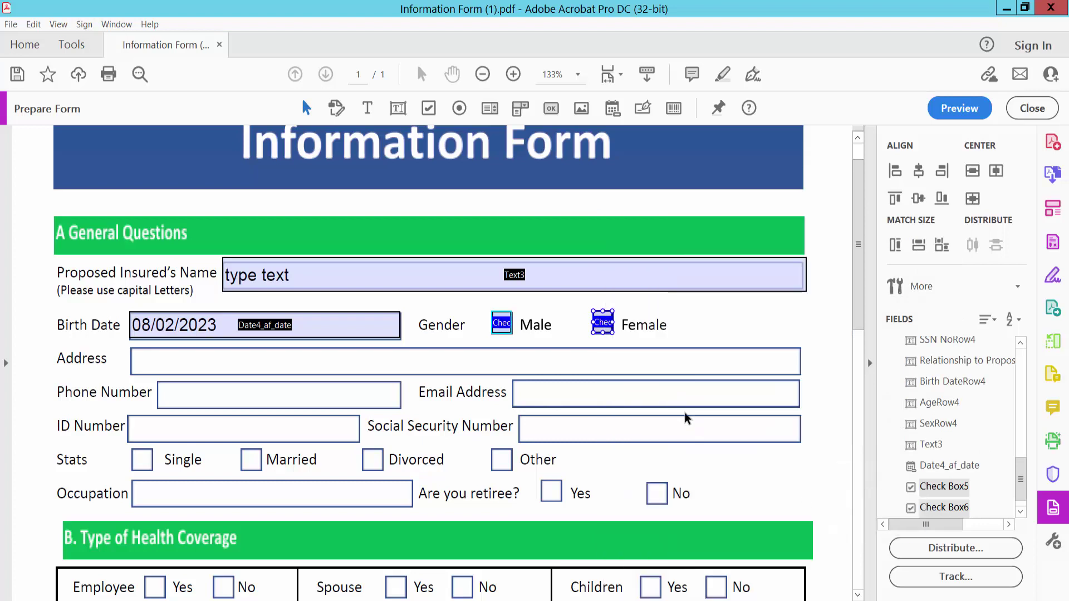
right_click(502, 331)
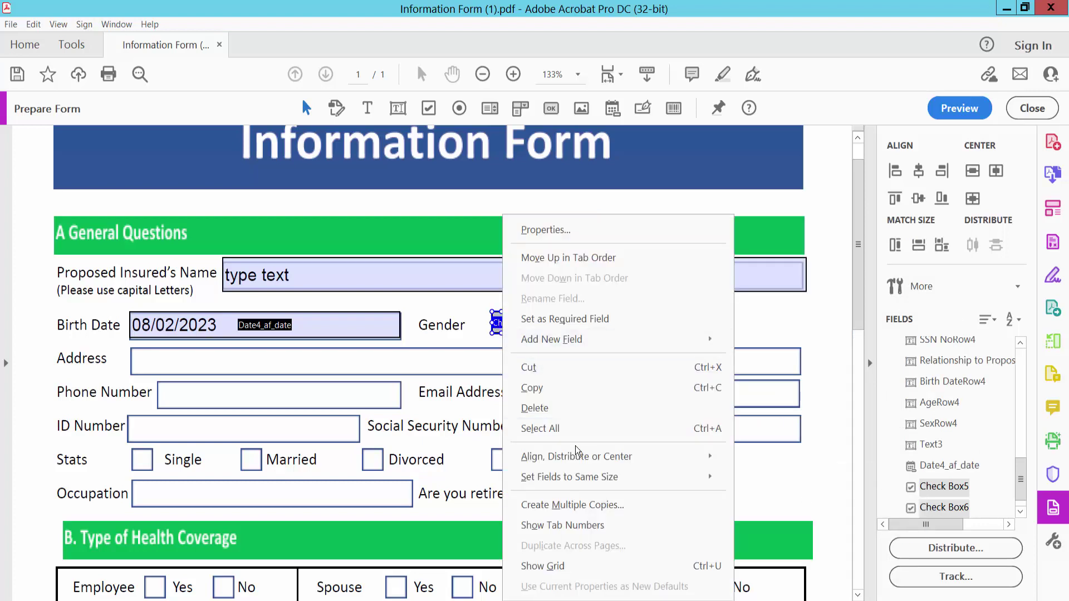
mouse_move(577, 457)
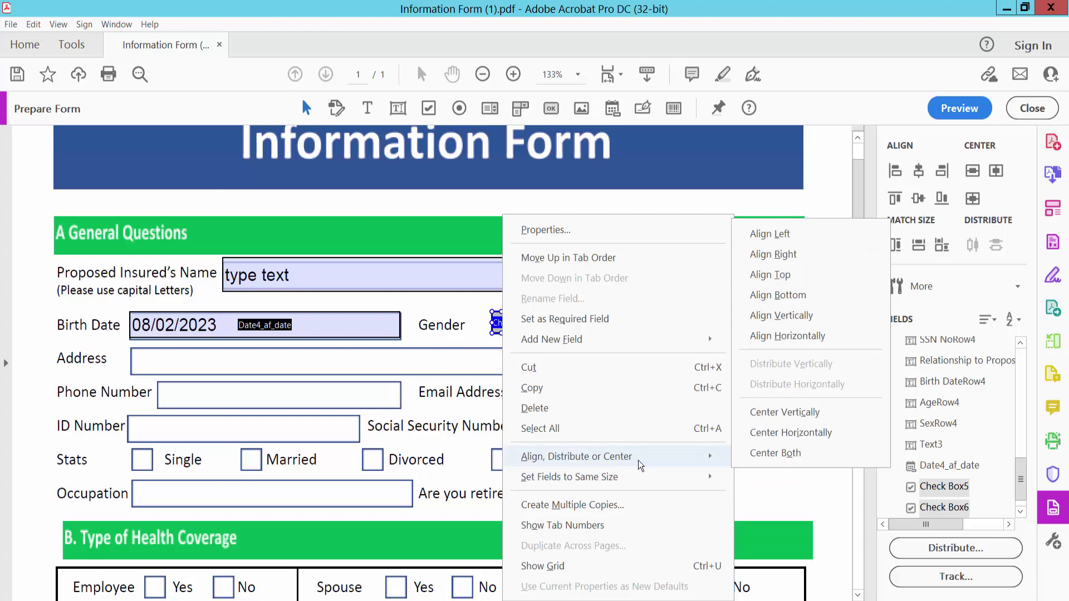
left_click(793, 433)
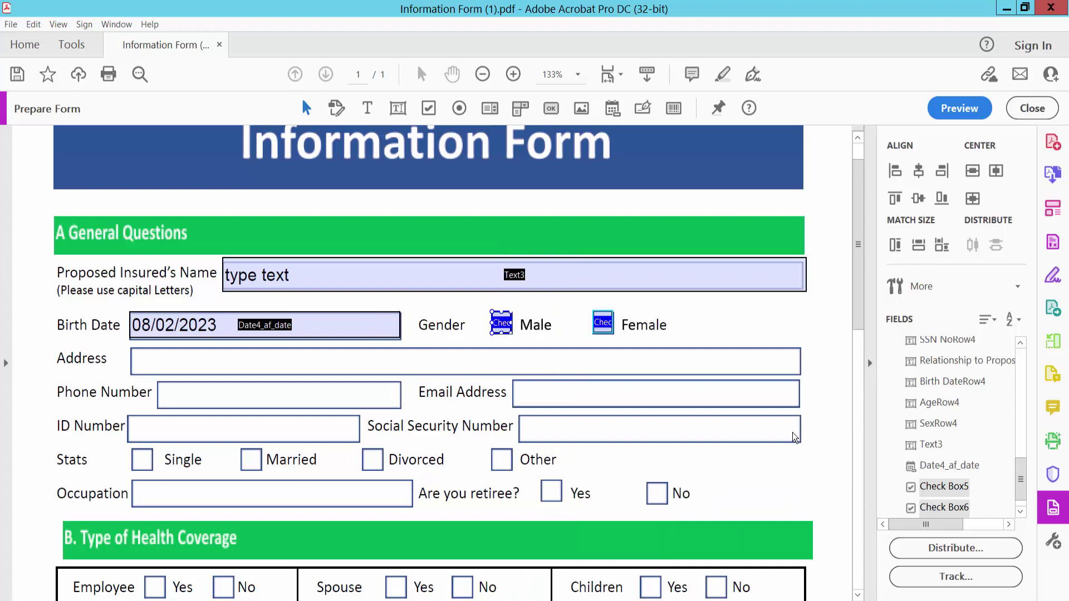
Preview the form, tick both Male and Female checkboxes, and return to editing.
left_click(959, 107)
left_click(589, 324)
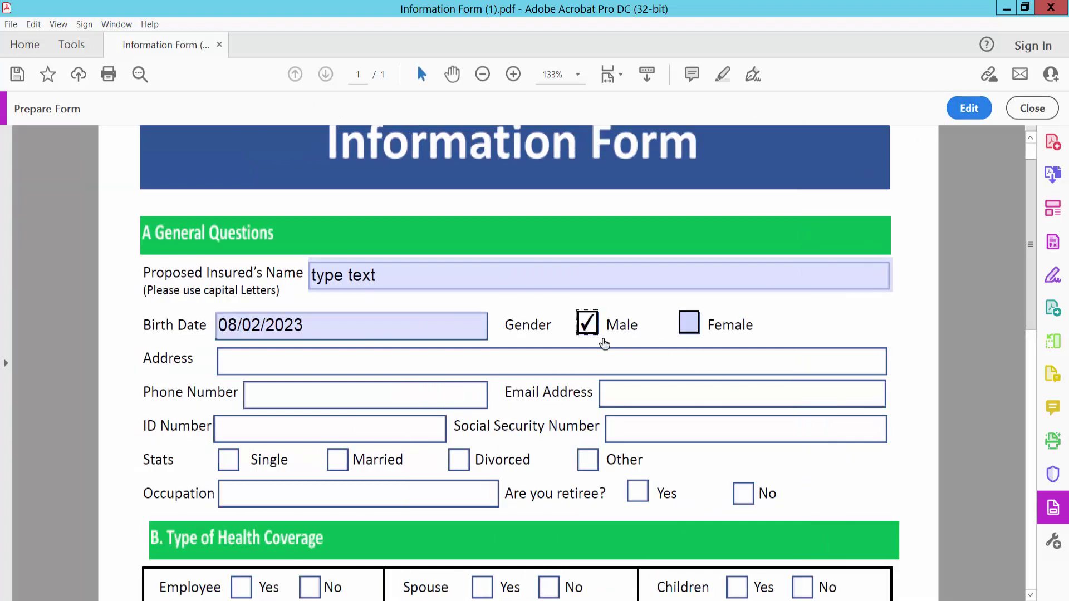
left_click(692, 325)
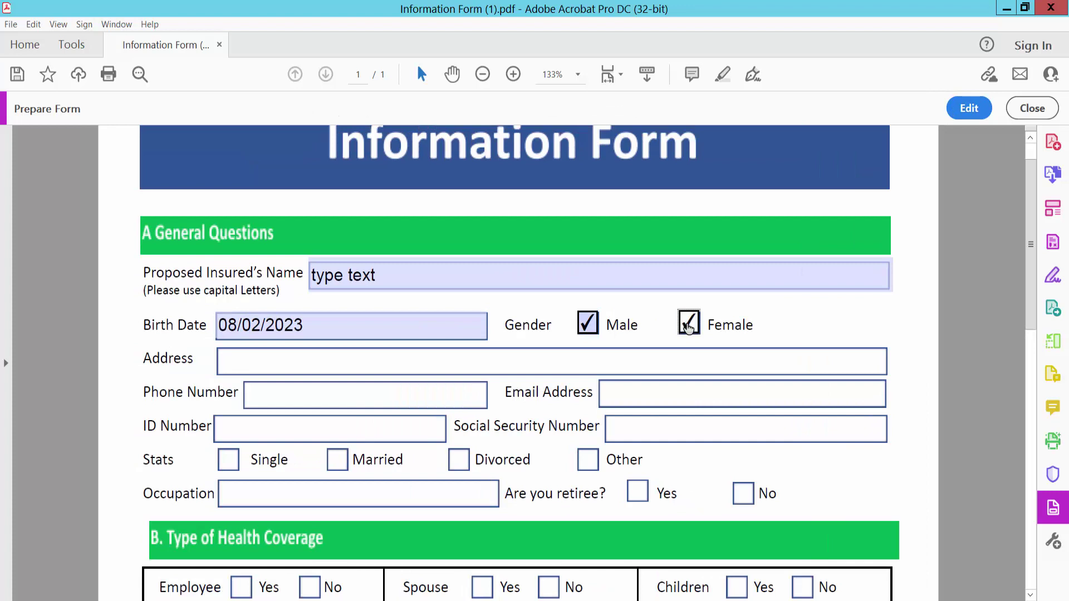
left_click(969, 107)
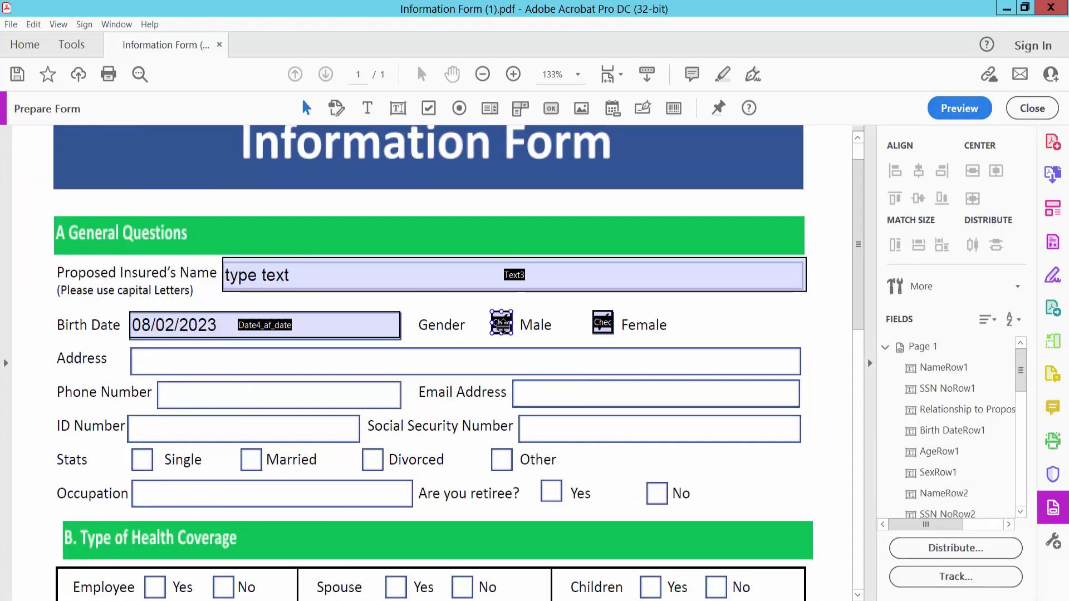
Give the Male checkbox a red border with automatic font size in its Appearance properties, then preview.
right_click(500, 325)
left_click(539, 232)
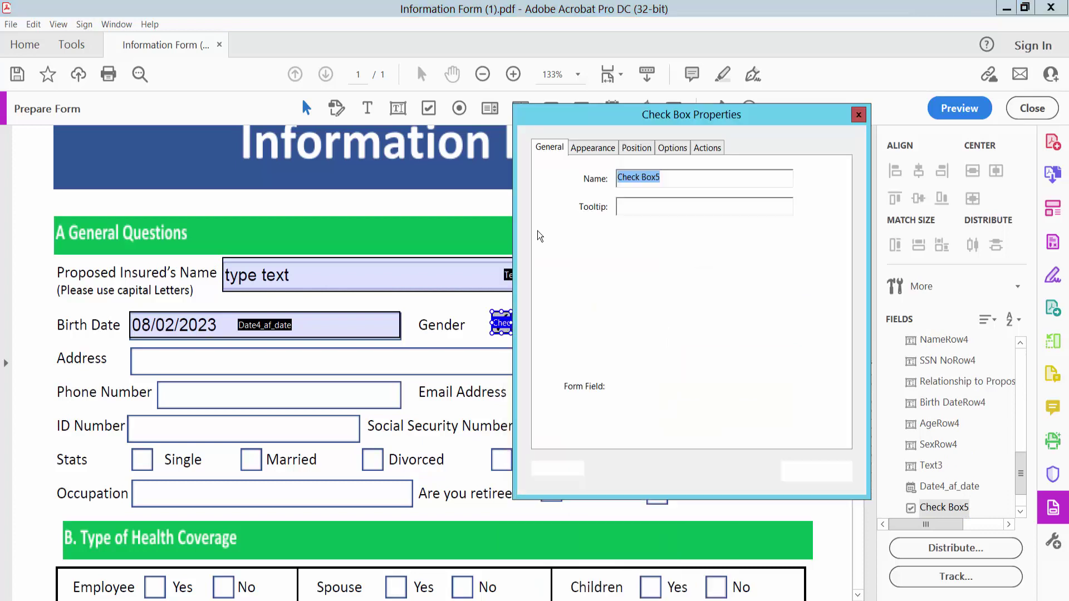
left_click(592, 148)
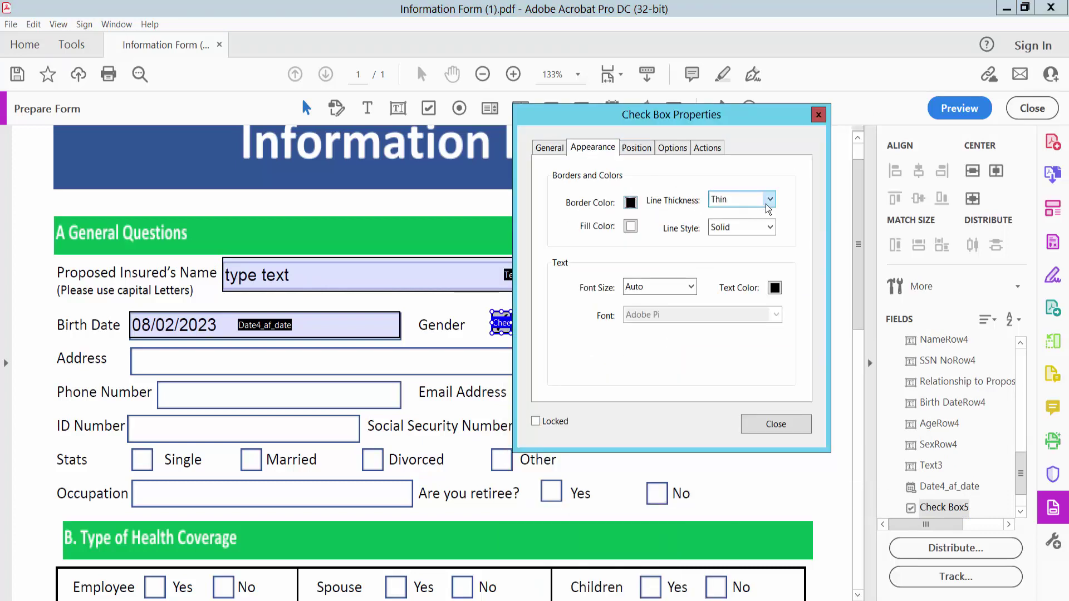
left_click(631, 202)
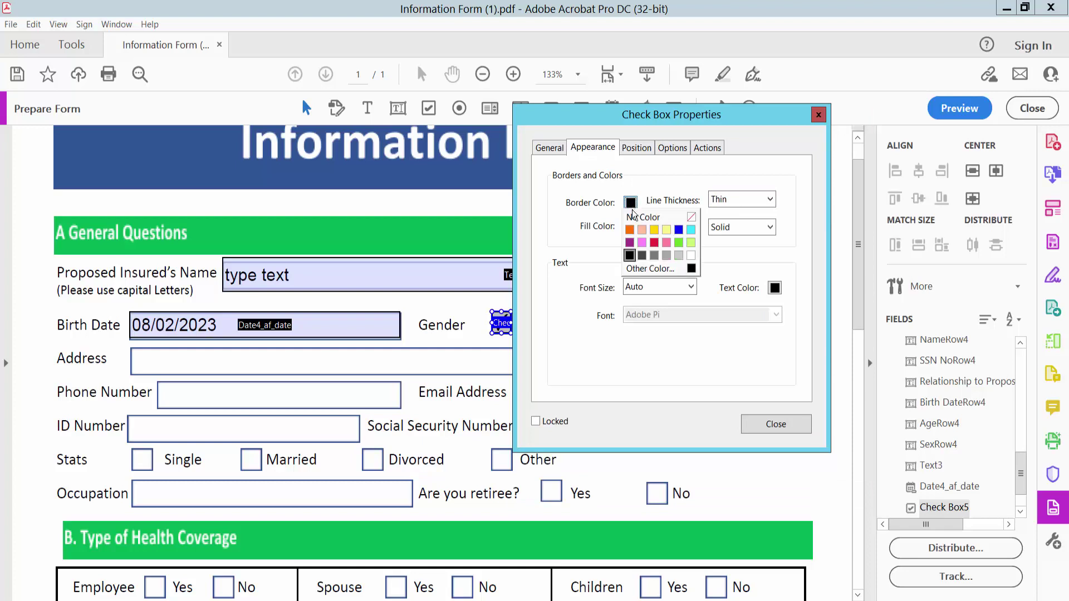
left_click(655, 244)
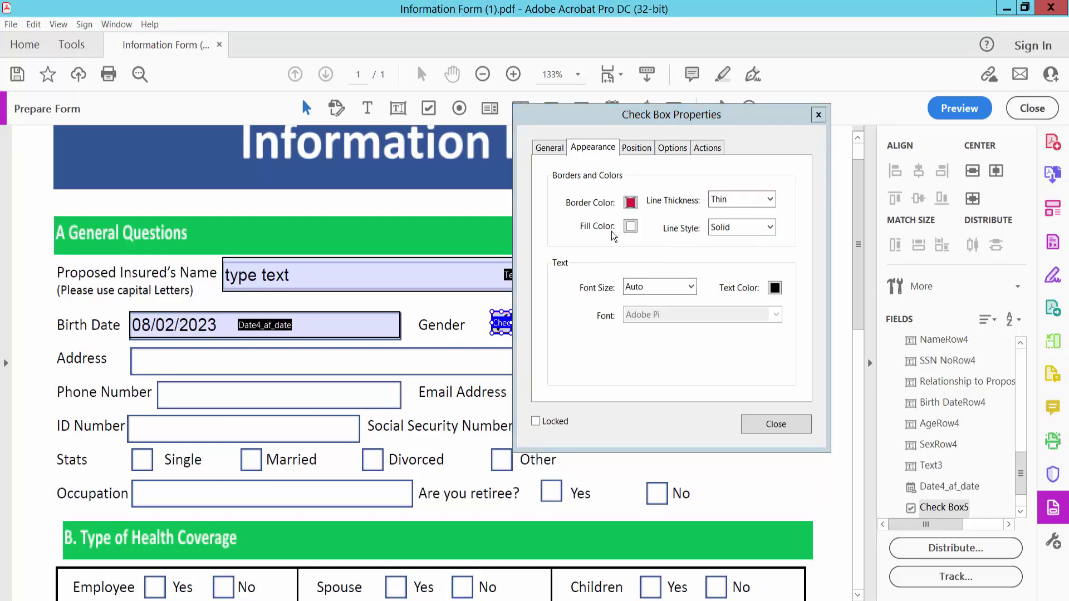
left_click(691, 287)
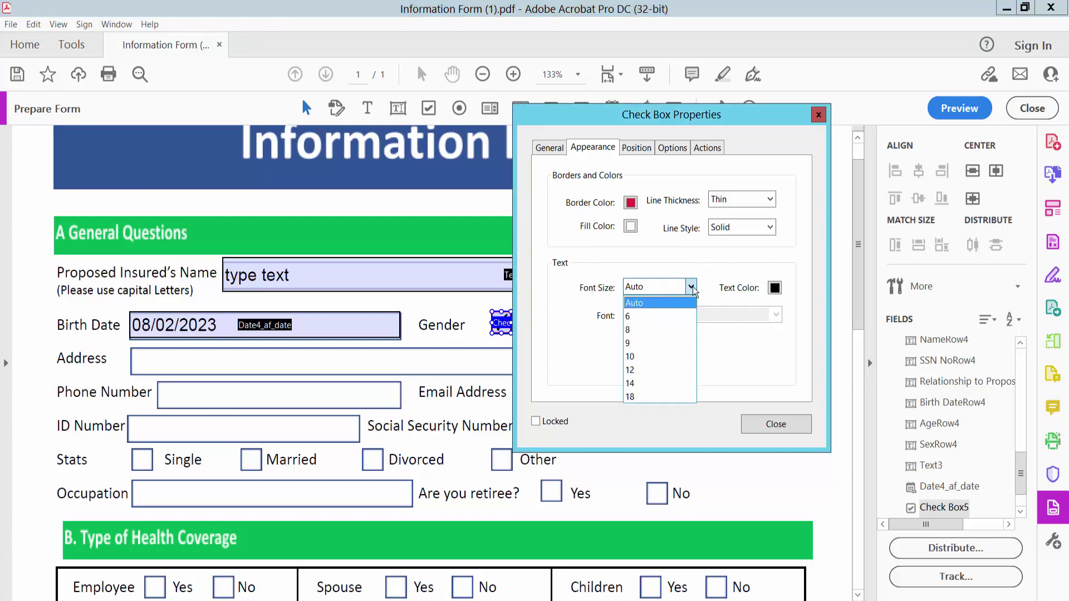
left_click(693, 288)
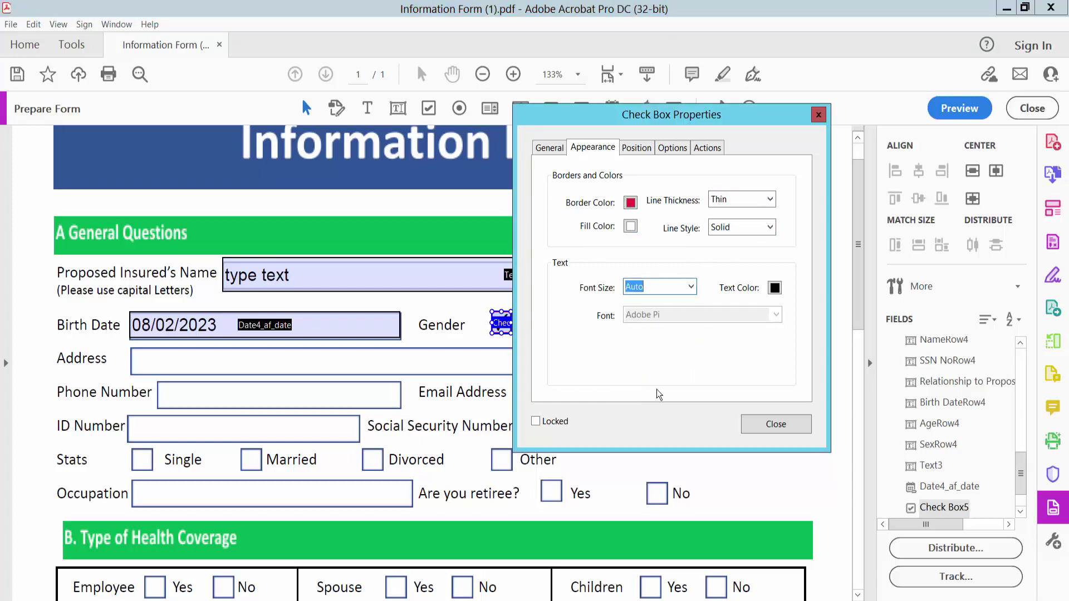
left_click(777, 426)
left_click(950, 112)
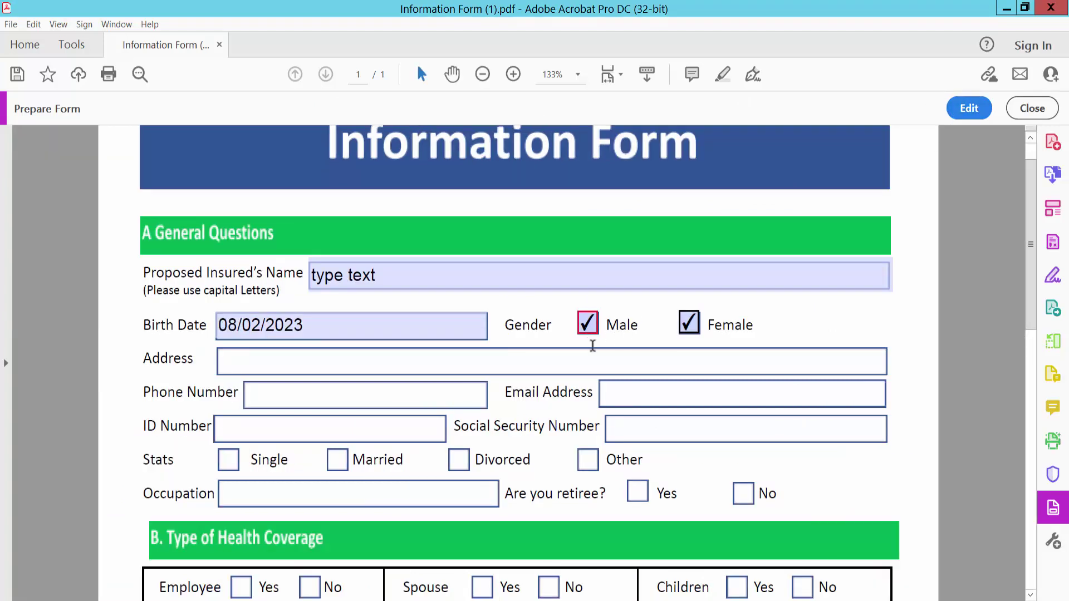
scroll(578, 344, "down", 1)
scroll(578, 344, "down", 1)
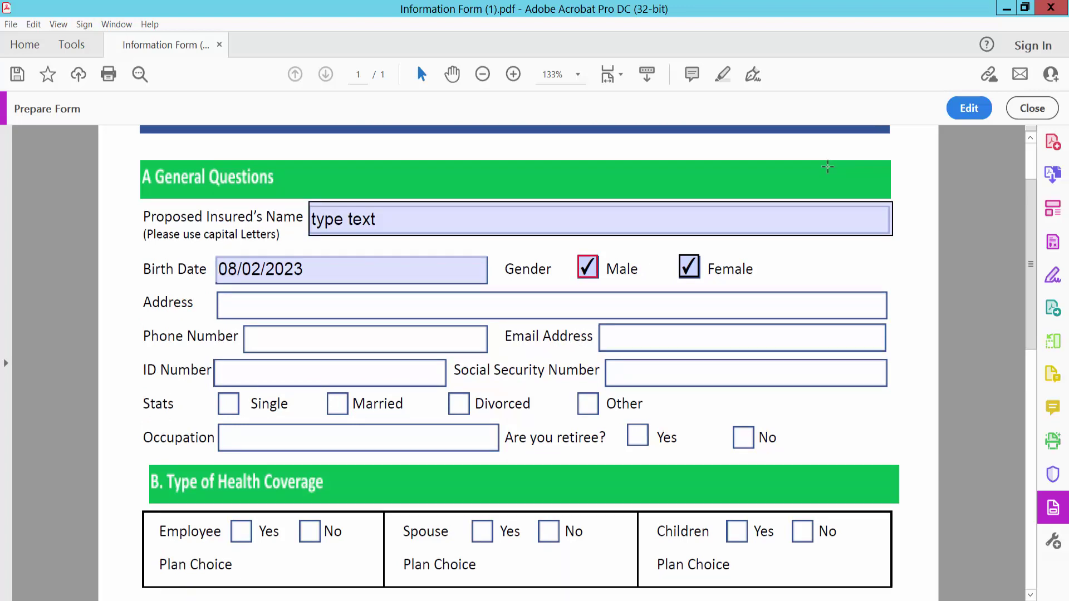
Leave preview and return to form-field editing.
left_click(968, 110)
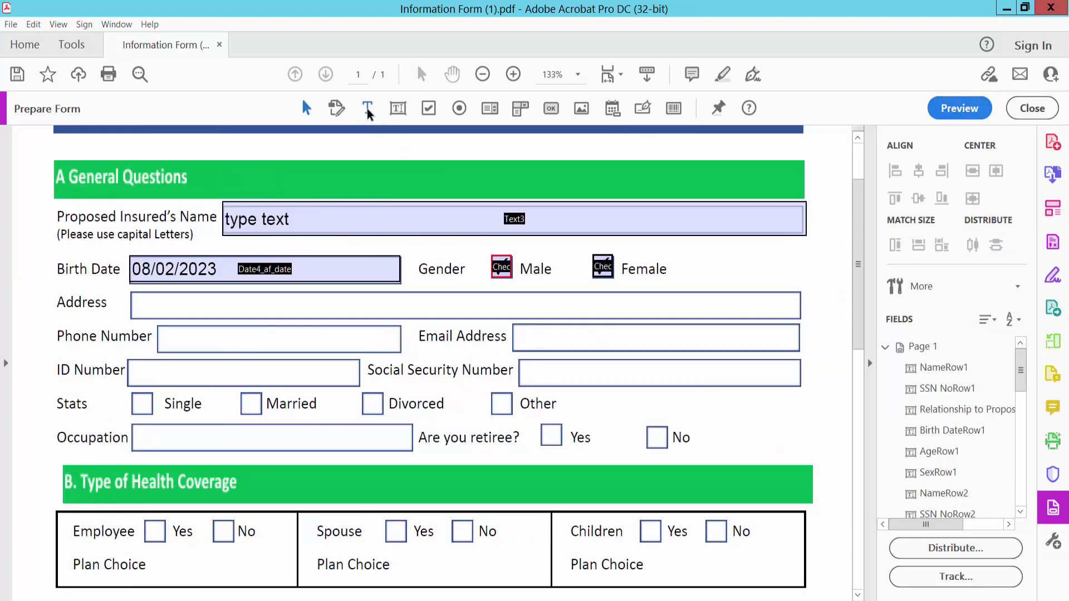
Draw a new text field (Text7) across the Address row and bring up its options.
left_click(397, 109)
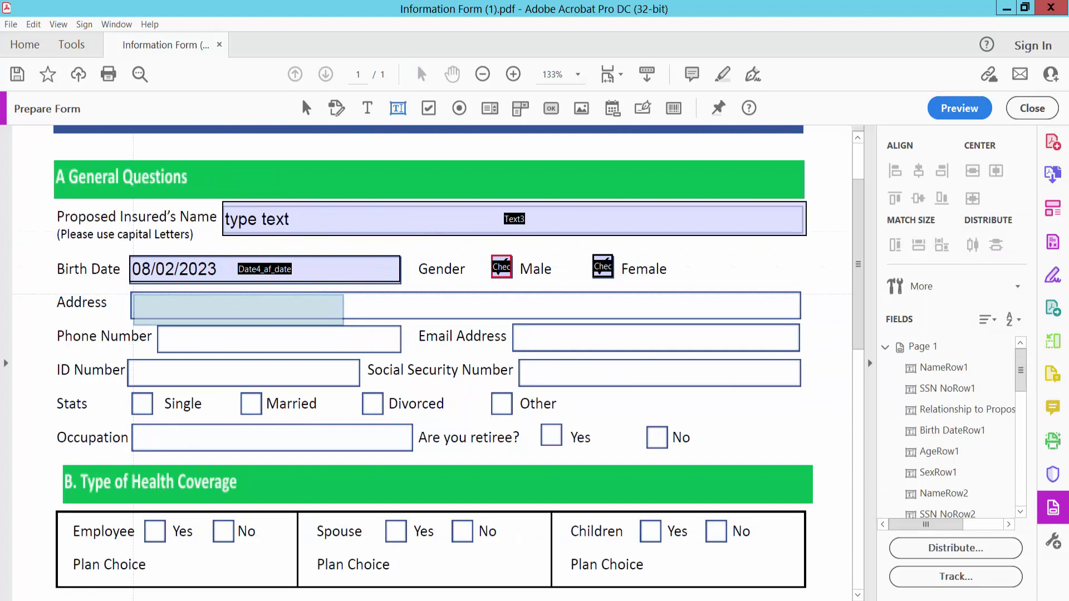
left_click_drag(131, 293, 800, 321)
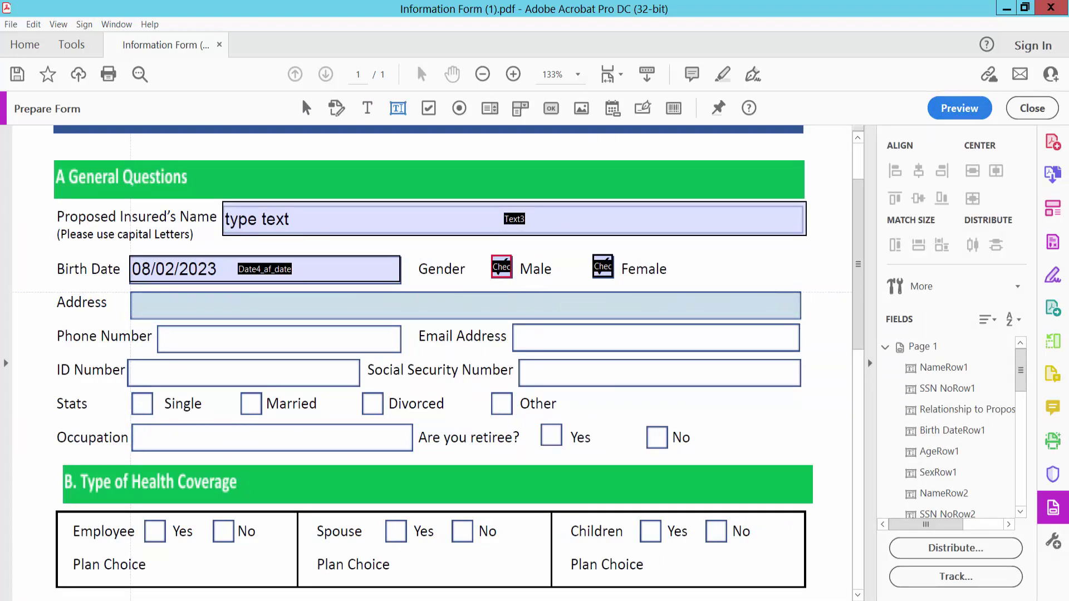
right_click(402, 309)
Review the Address field's General settings, keeping the field visible.
left_click(426, 223)
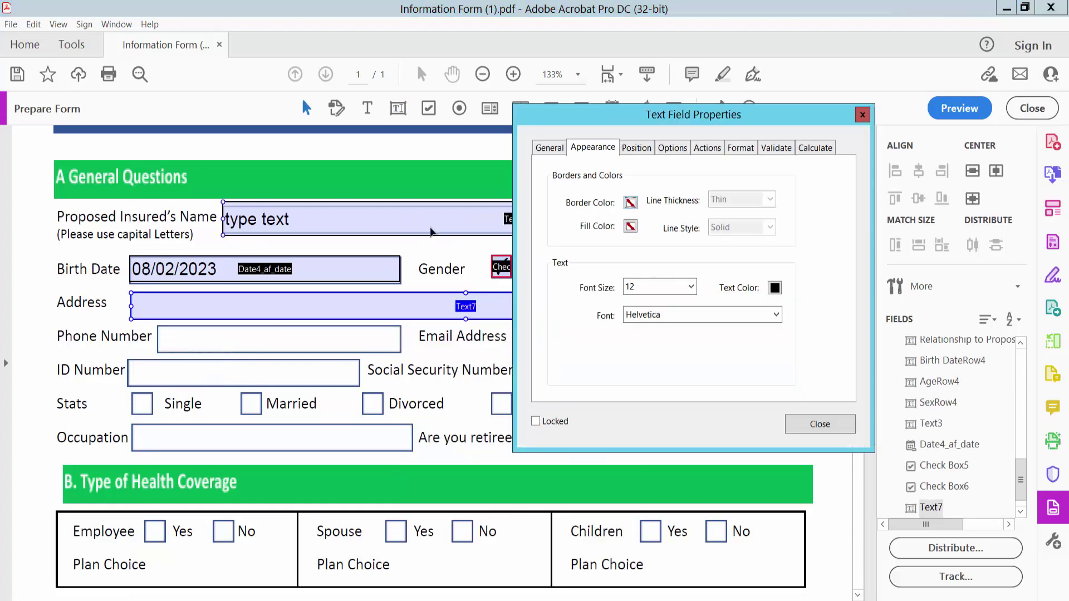
left_click(549, 149)
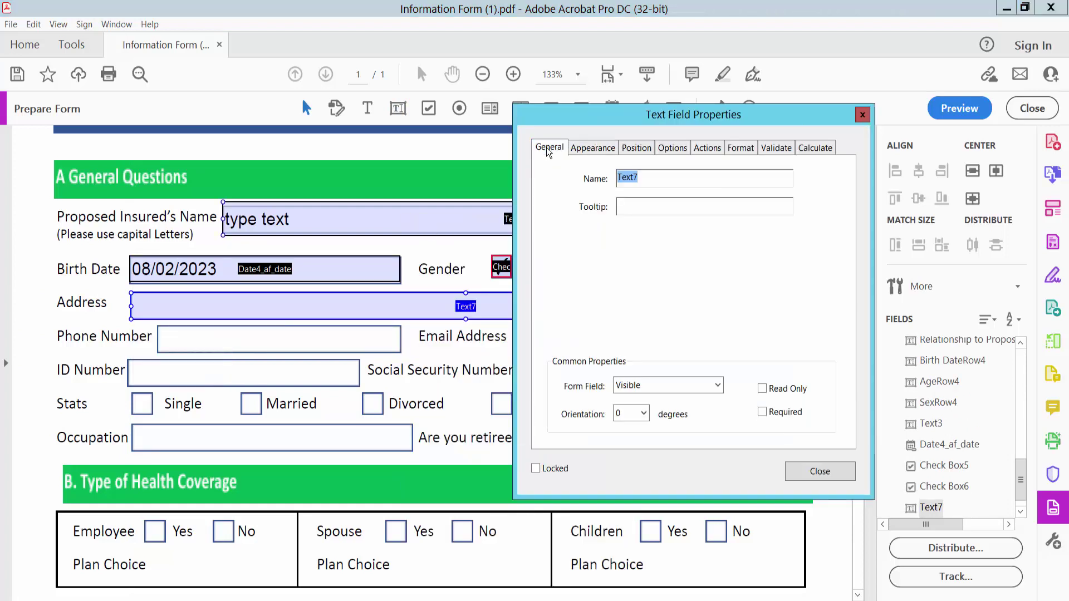
left_click(718, 388)
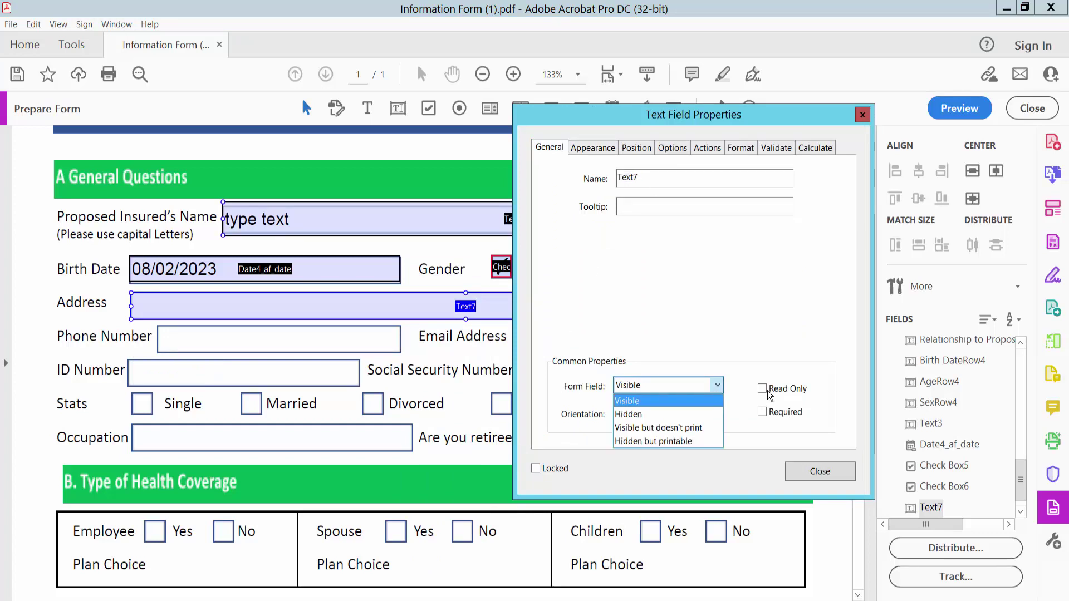
left_click(595, 150)
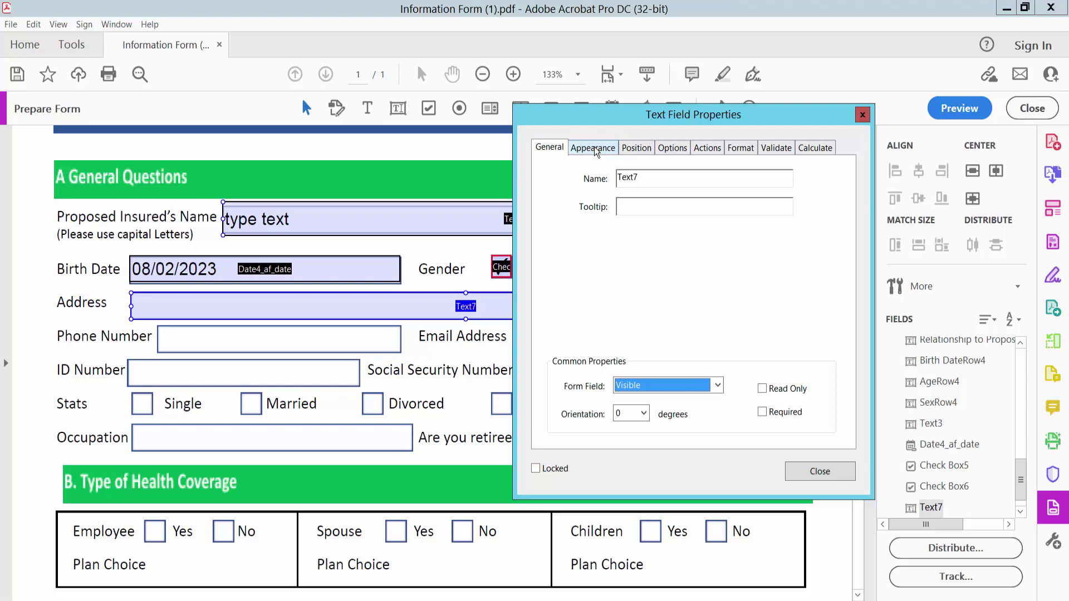
left_click(596, 152)
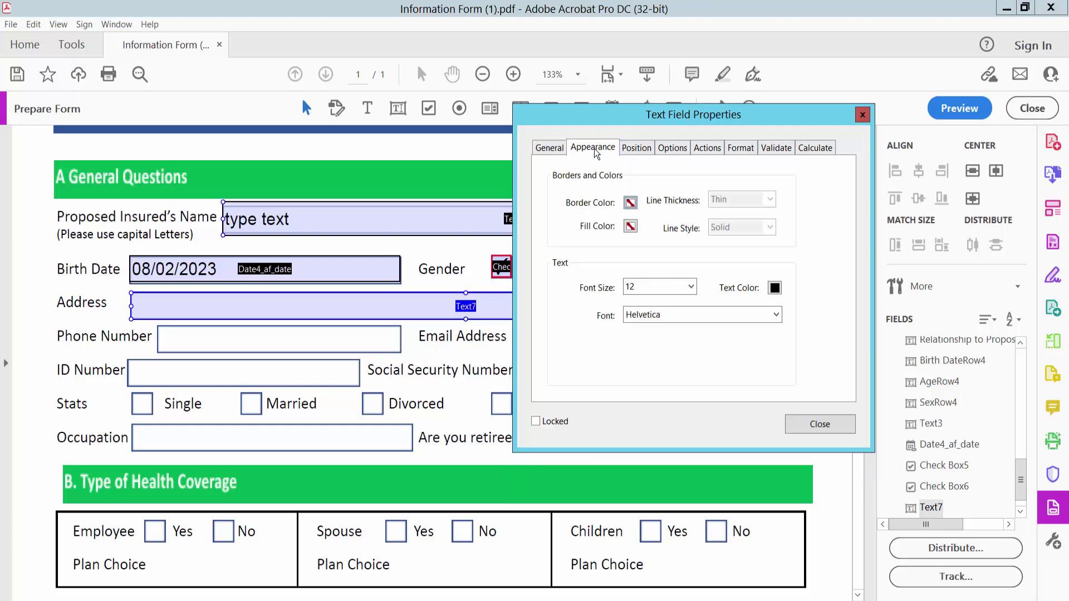
Give the Address field a thin crimson border and a white fill.
left_click(632, 206)
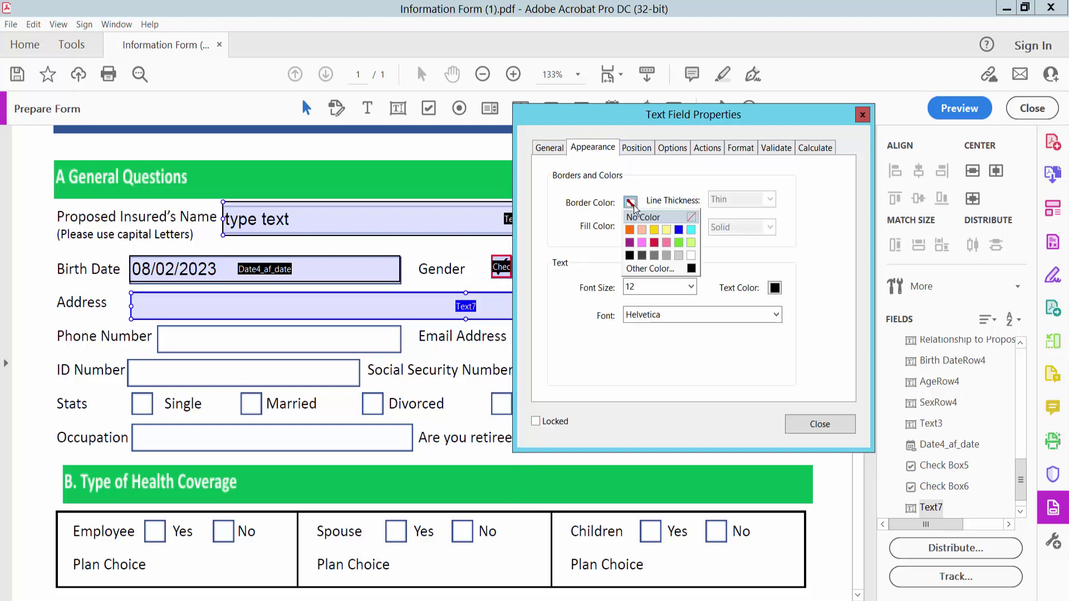
left_click(655, 242)
left_click(765, 199)
left_click(735, 213)
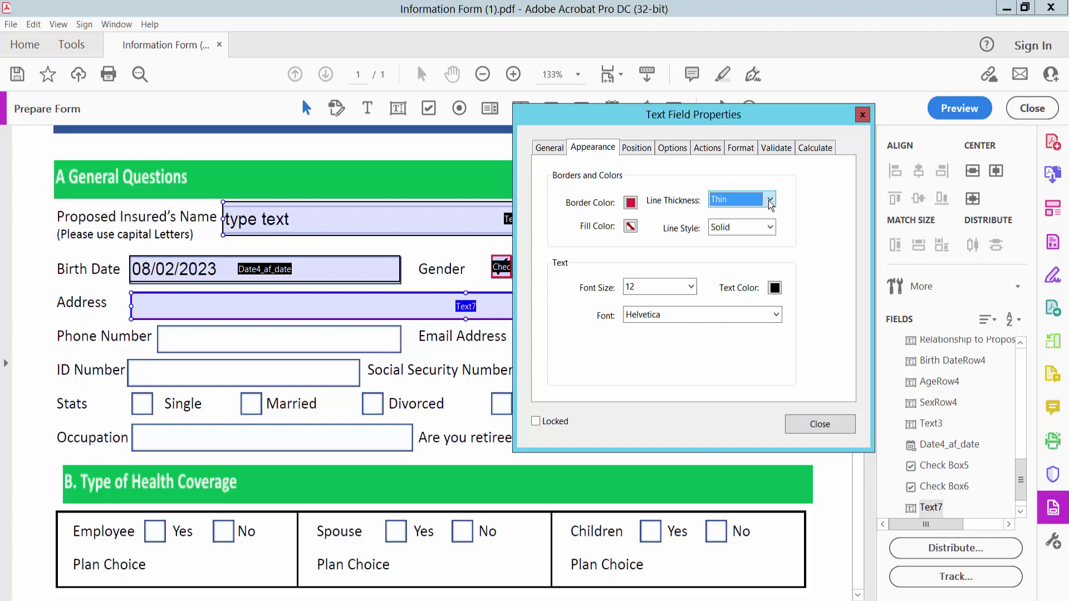
left_click(631, 227)
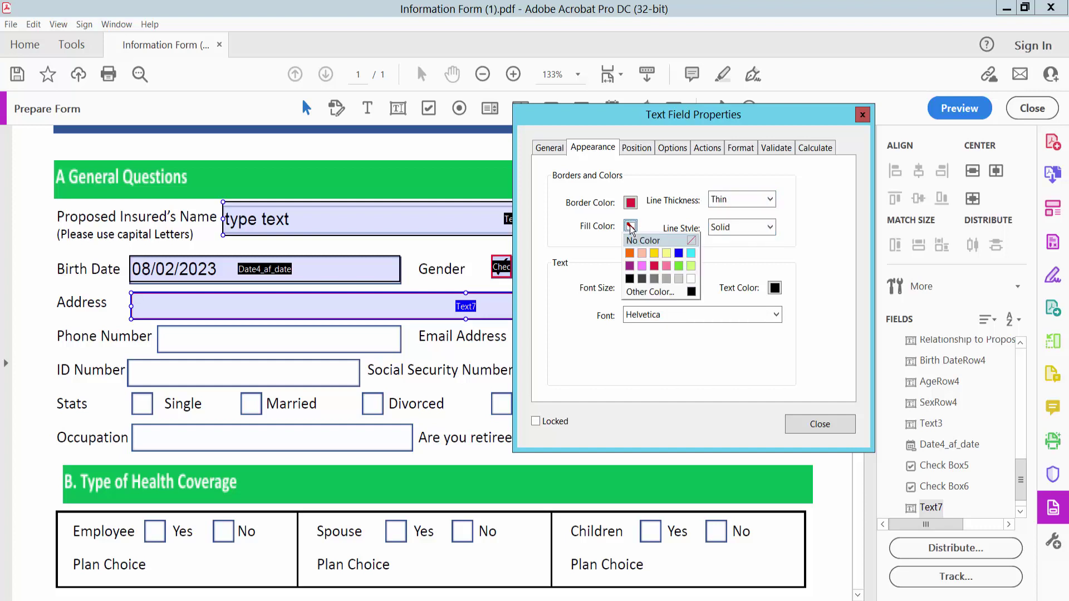
left_click(691, 279)
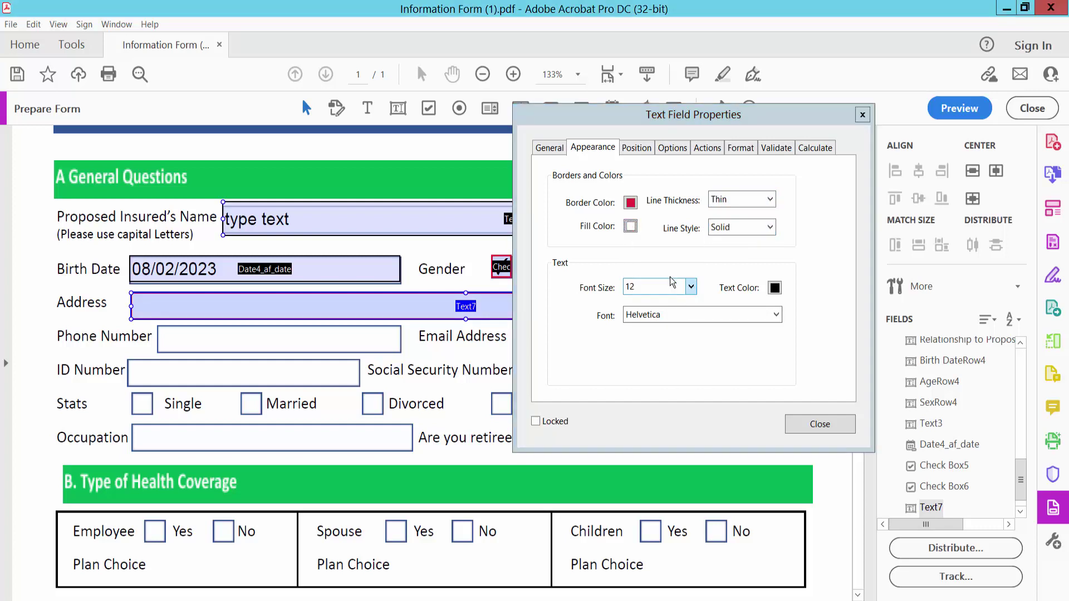
Set the Address field's font size to Auto with green text, close properties and preview.
left_click(691, 287)
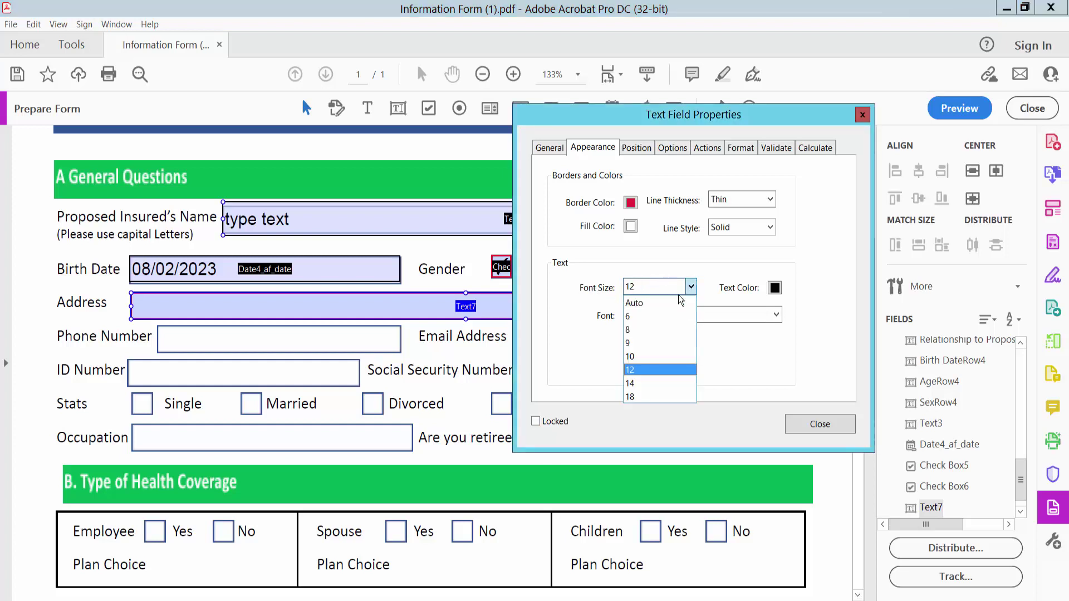
left_click(636, 305)
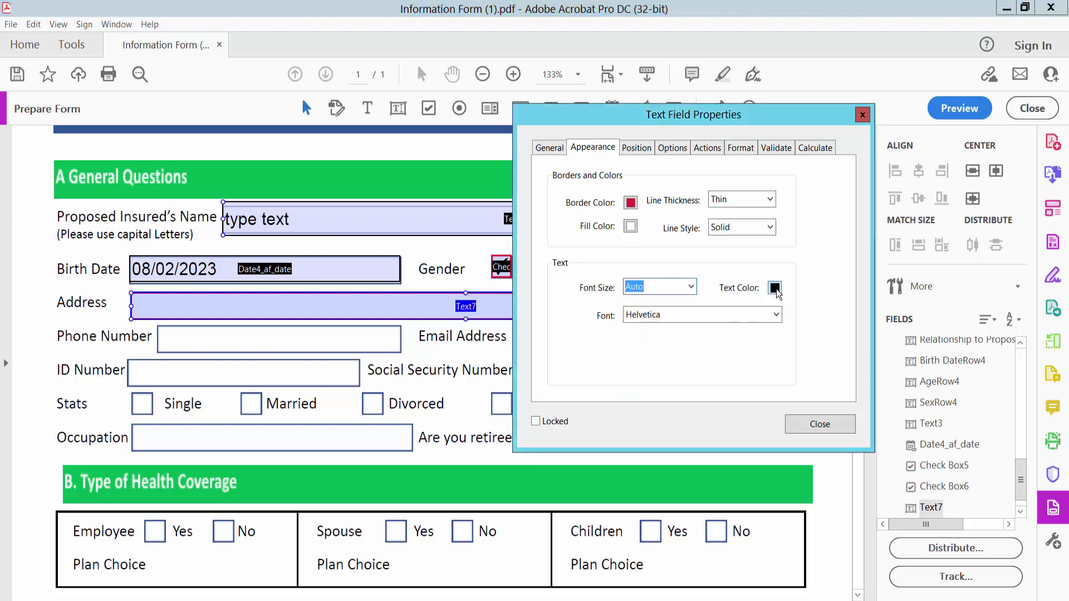
left_click(775, 289)
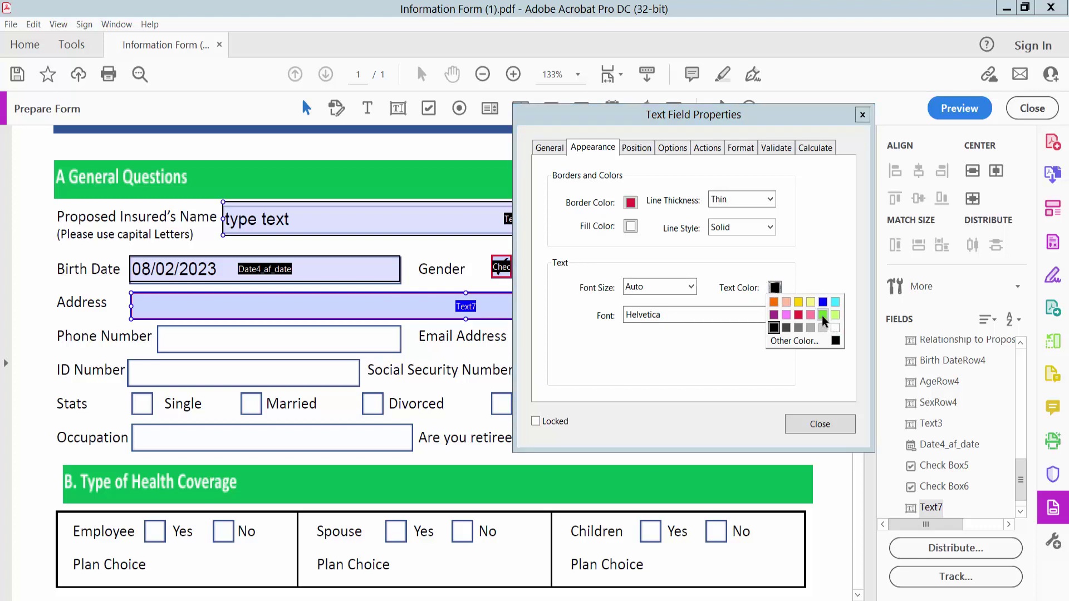
left_click(822, 315)
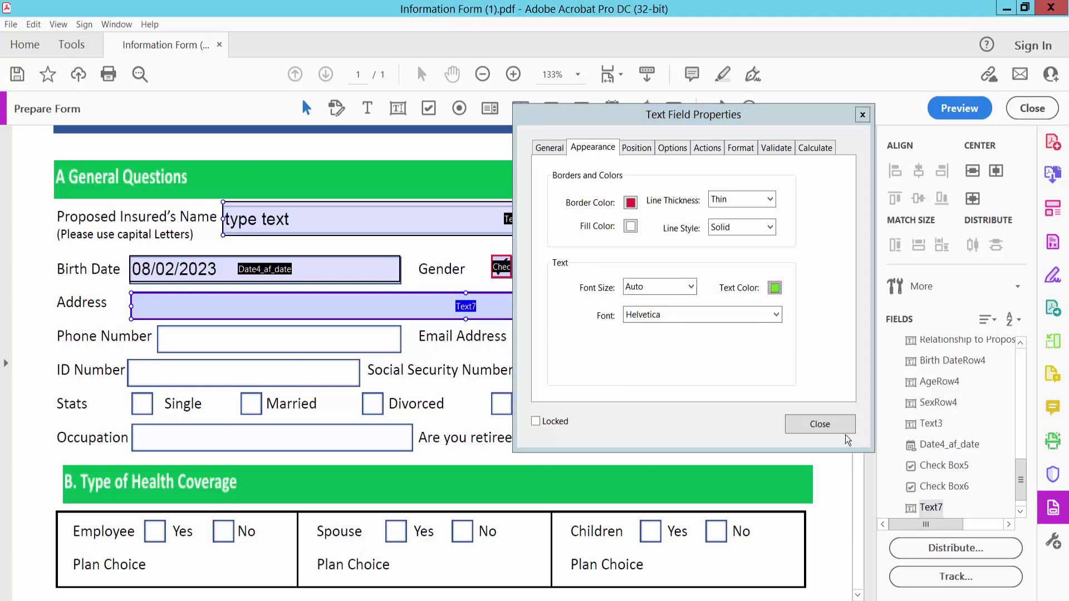
left_click(824, 426)
left_click(948, 110)
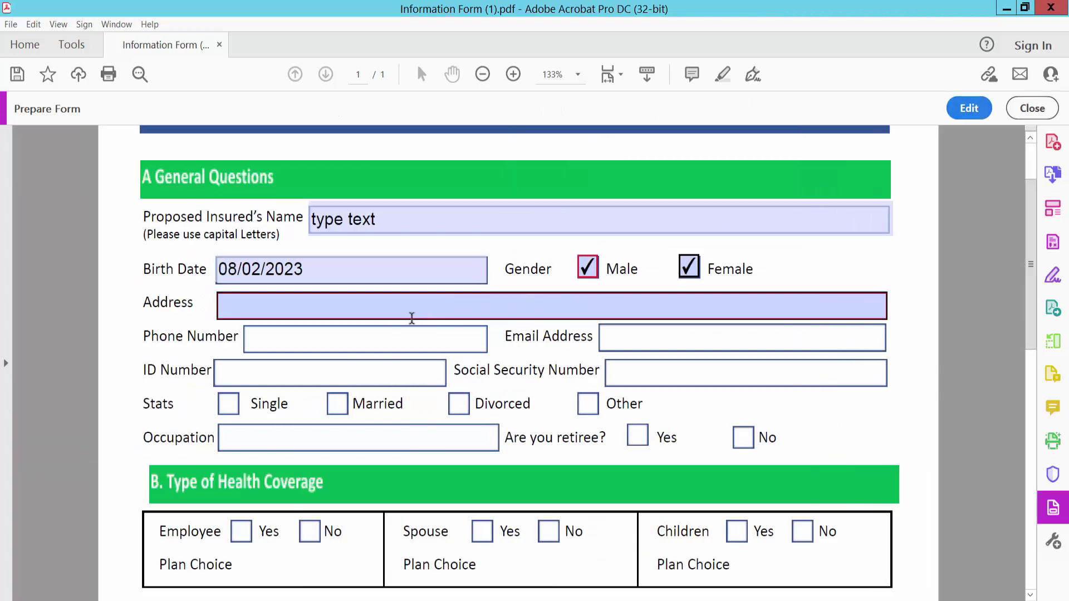
Enter sample text in the Address field to see it render green, then return to editing.
left_click(373, 310)
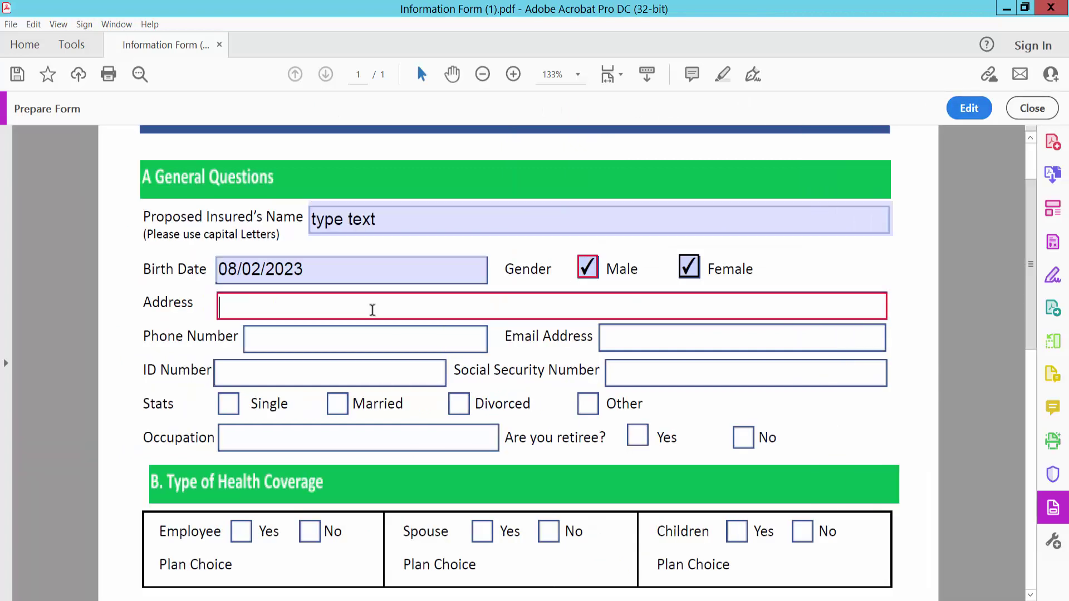
type("type t")
type("x")
key("BackSpace")
type("ext")
left_click(968, 106)
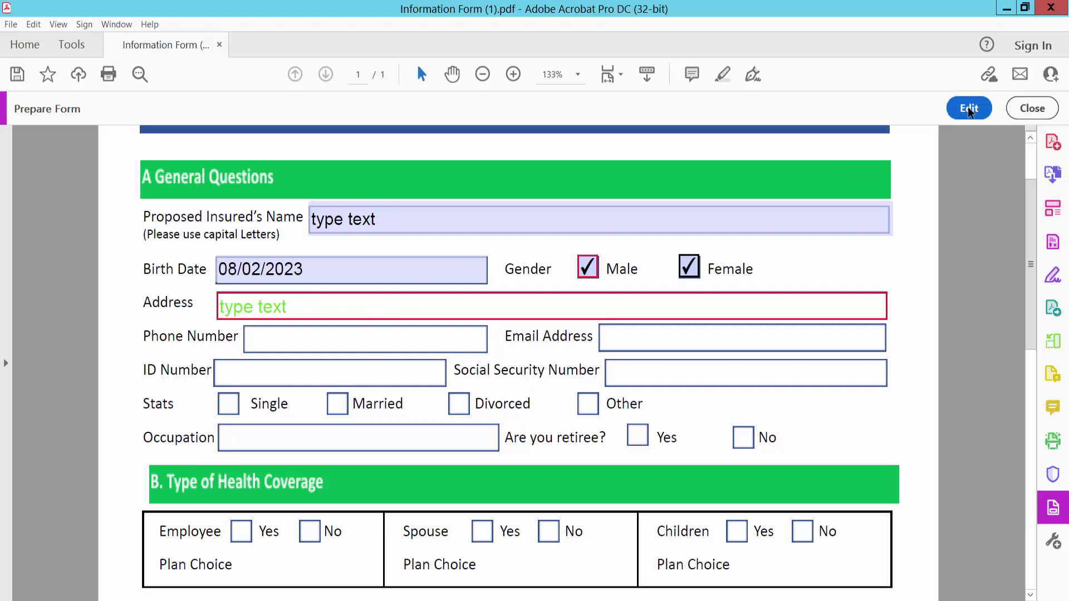
Set the Address field's font to Times Bold with black text colour.
right_click(582, 306)
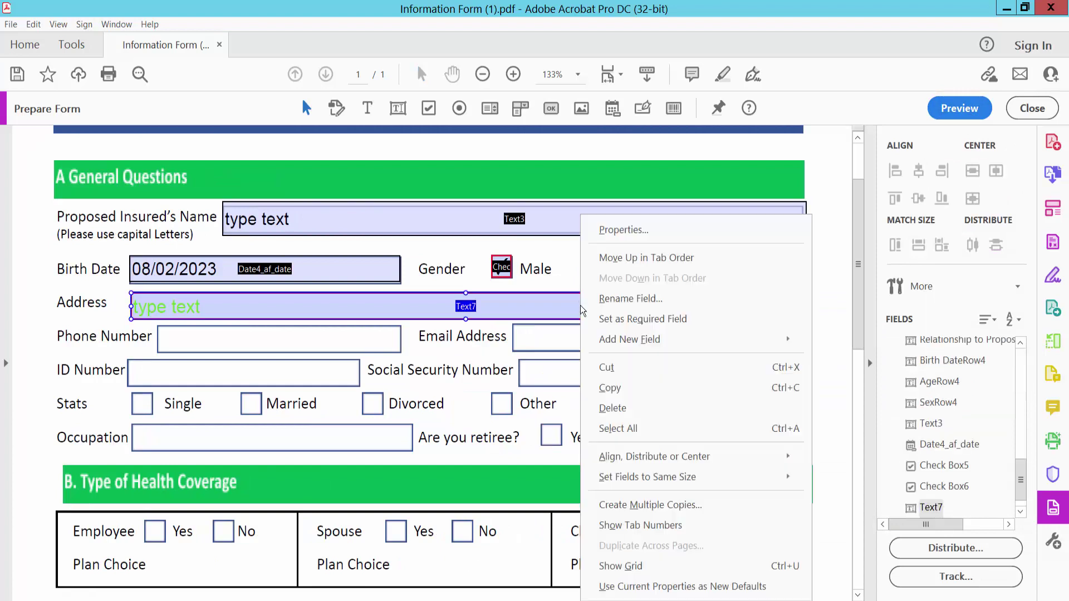
left_click(621, 229)
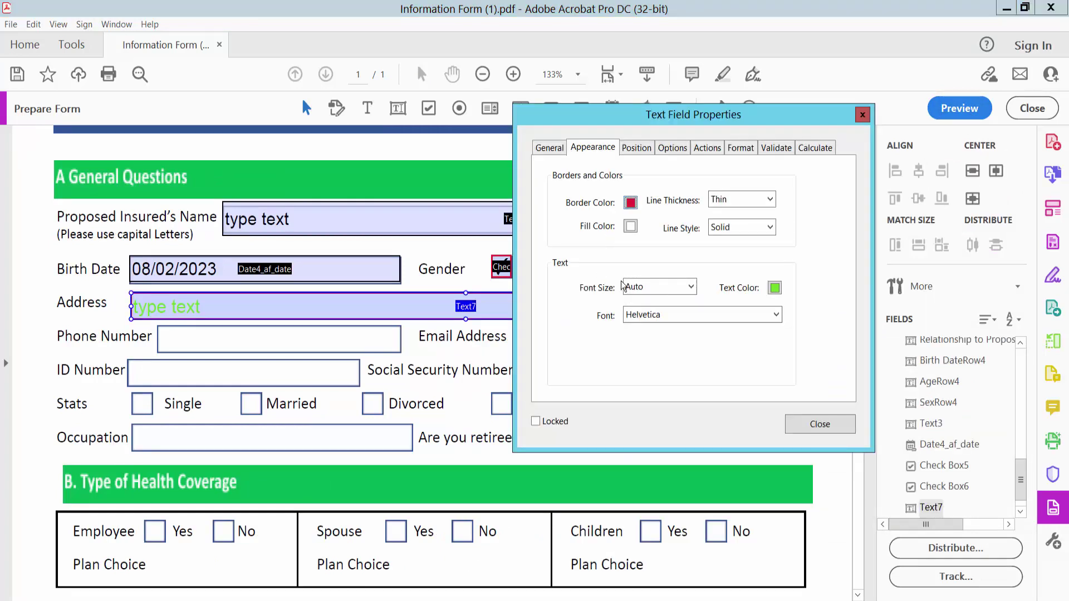
left_click(775, 314)
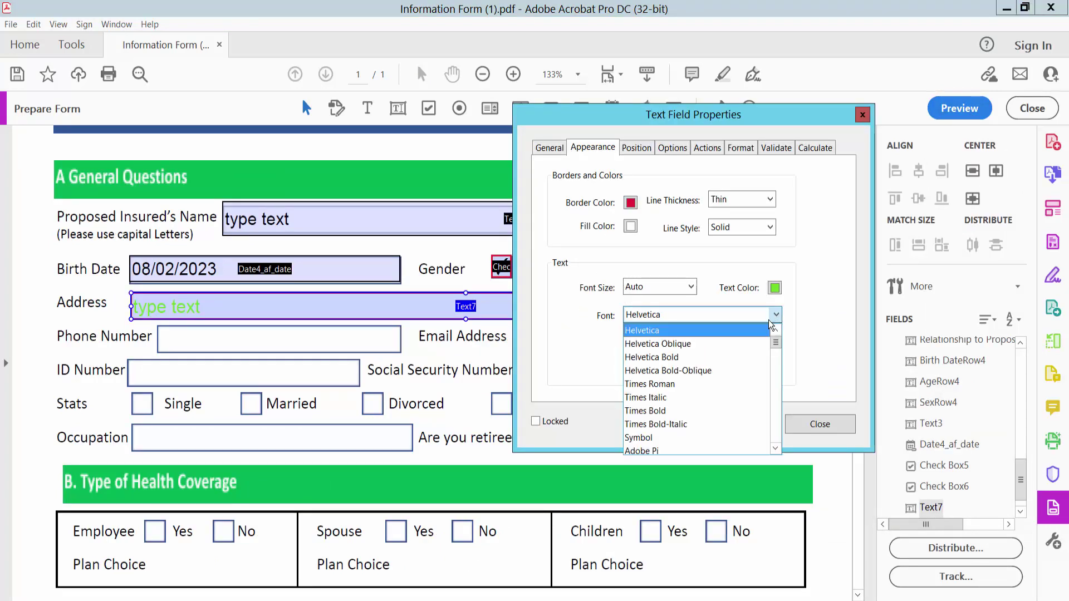
left_click(663, 414)
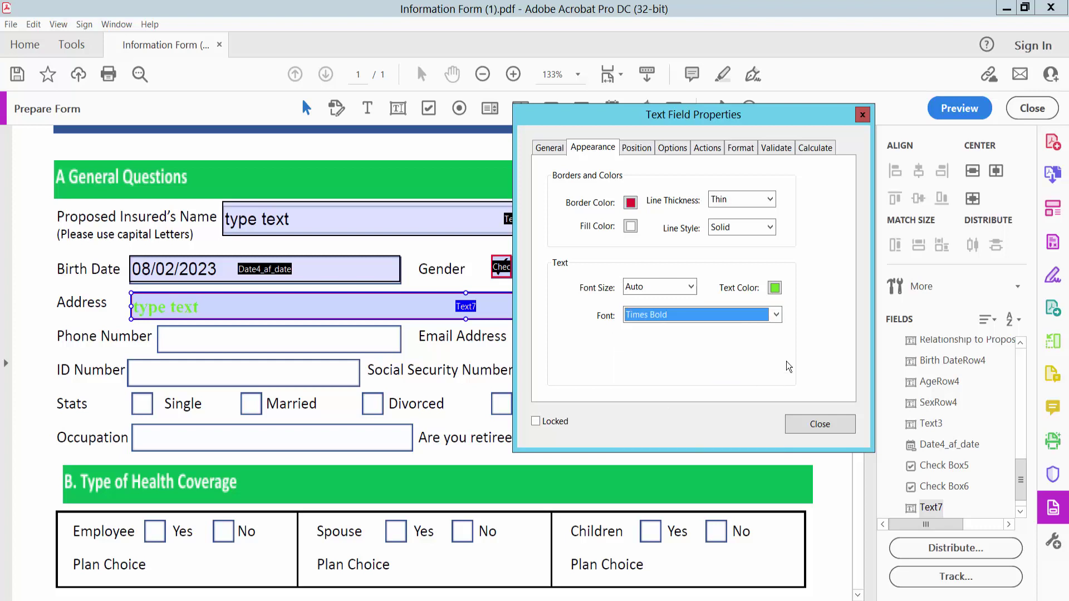
left_click(775, 288)
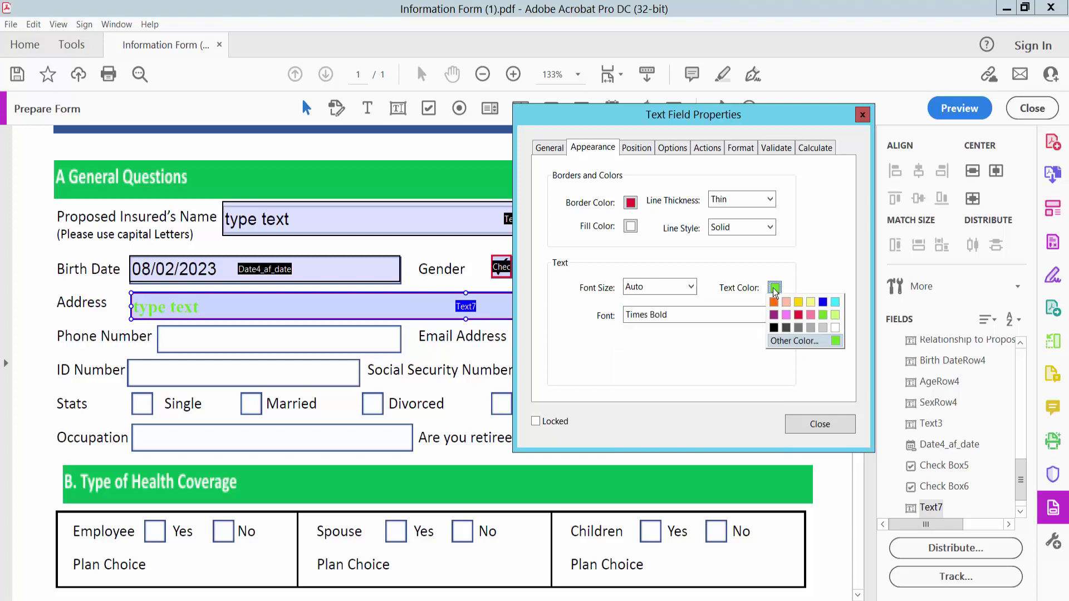
left_click(774, 328)
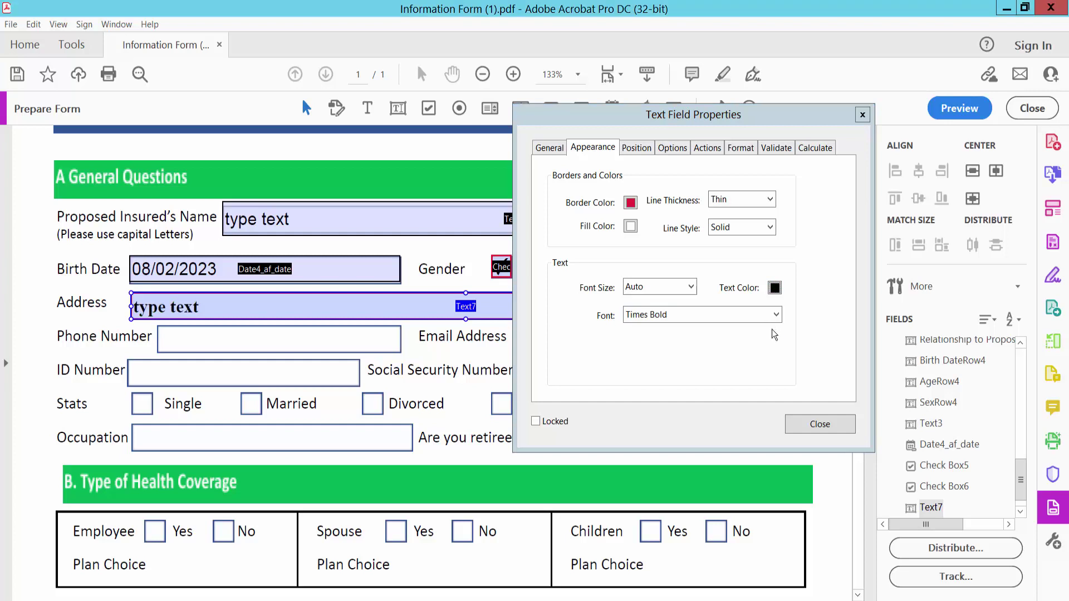
Centre-align the Address field's text, toggle the character limit on and off, and preview.
left_click(672, 150)
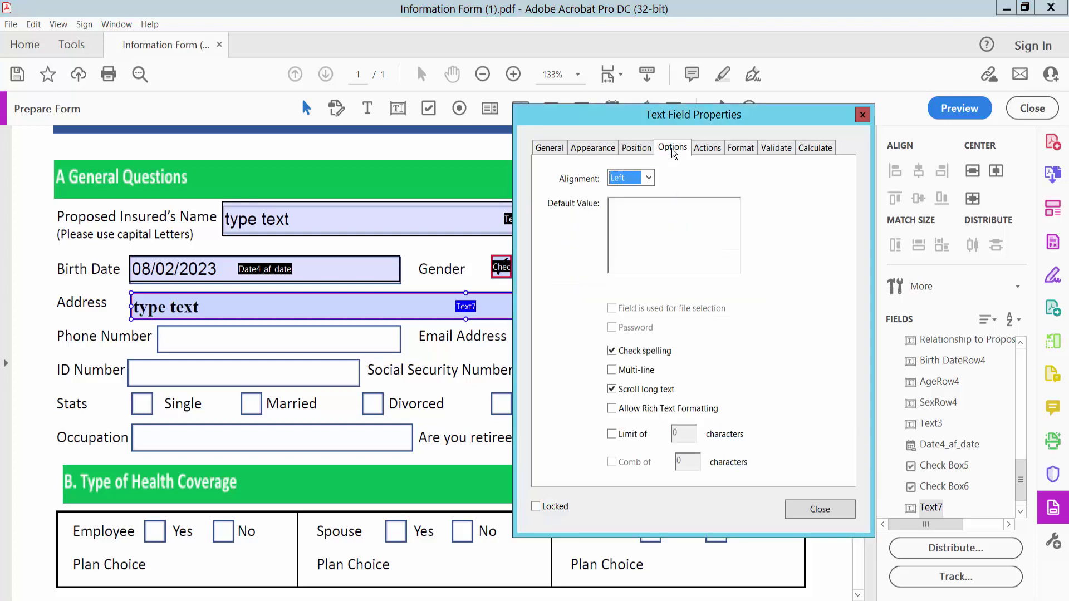
left_click(649, 180)
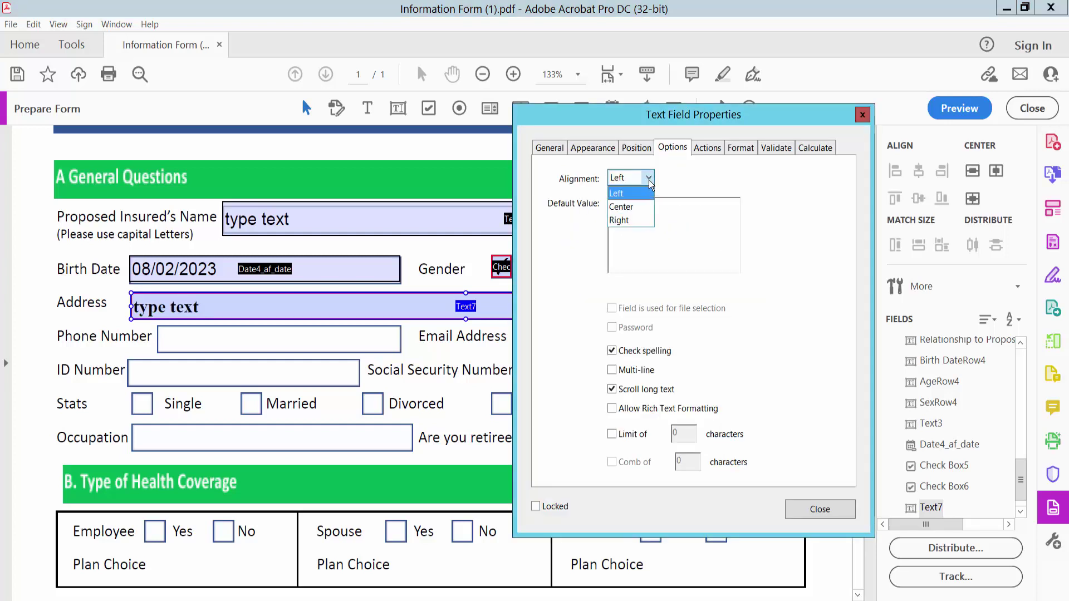
left_click(619, 207)
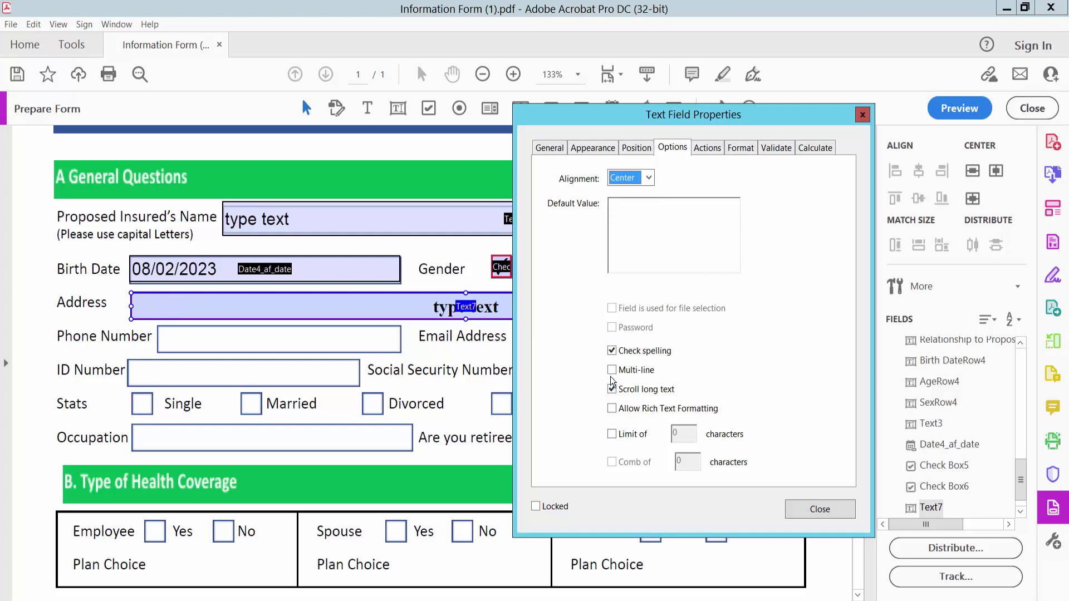
left_click(612, 435)
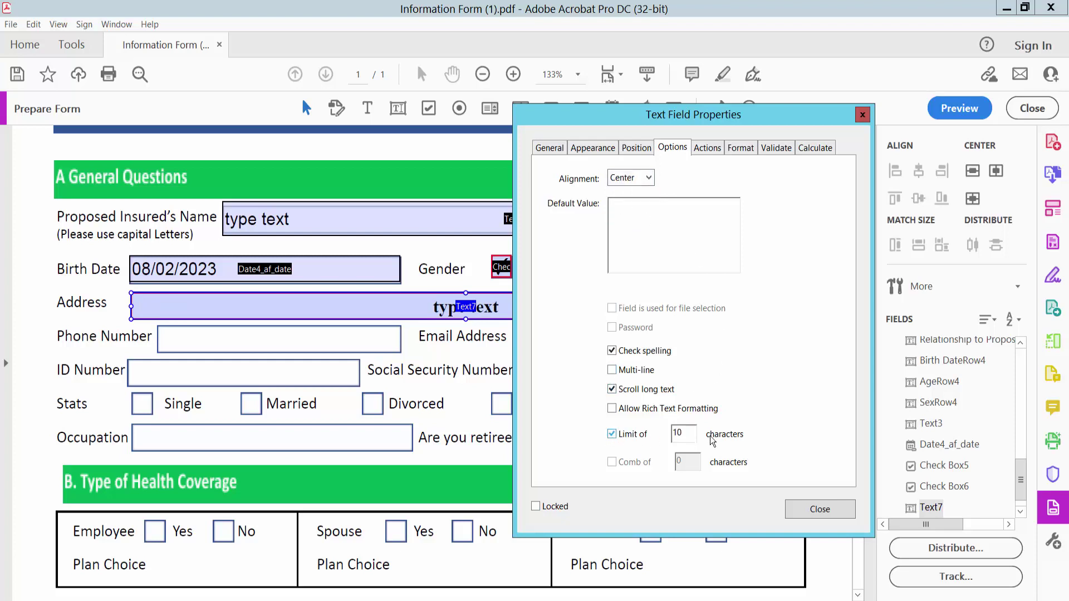
left_click(612, 435)
left_click(820, 510)
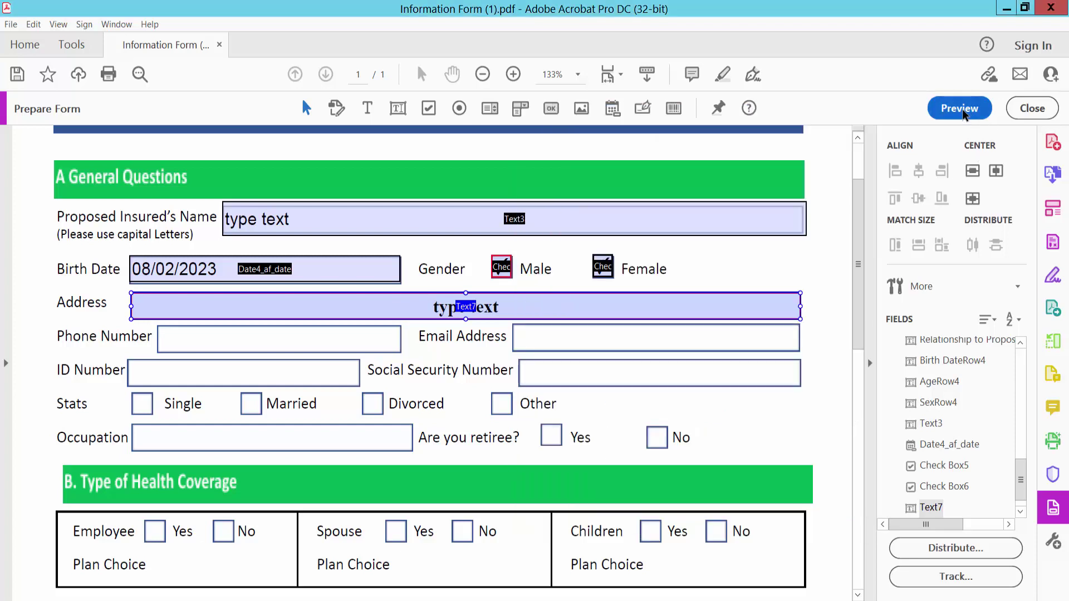
left_click(960, 109)
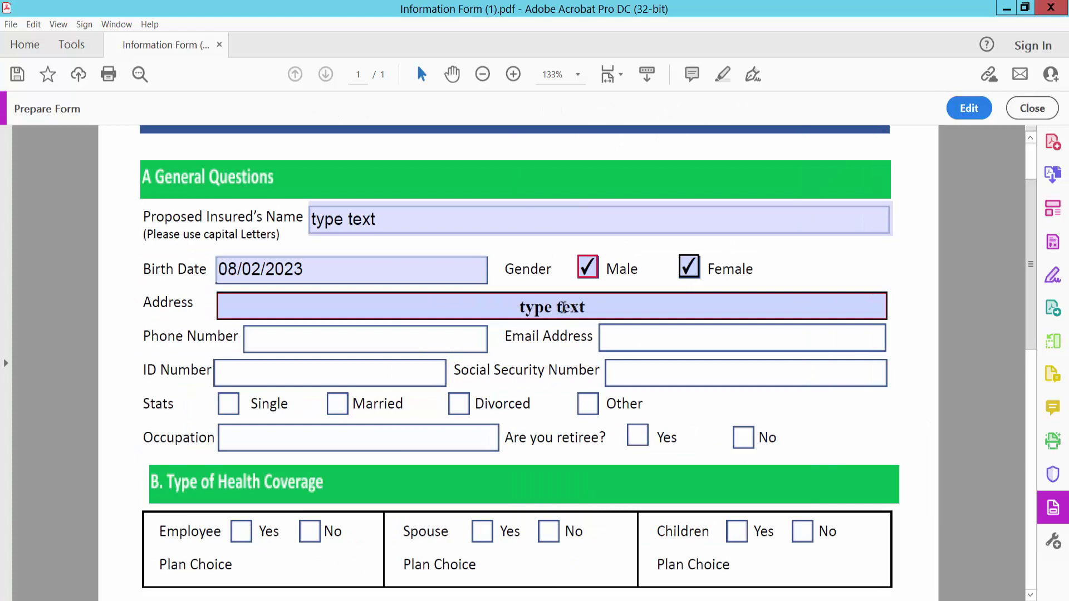
scroll(345, 302, "down", 1)
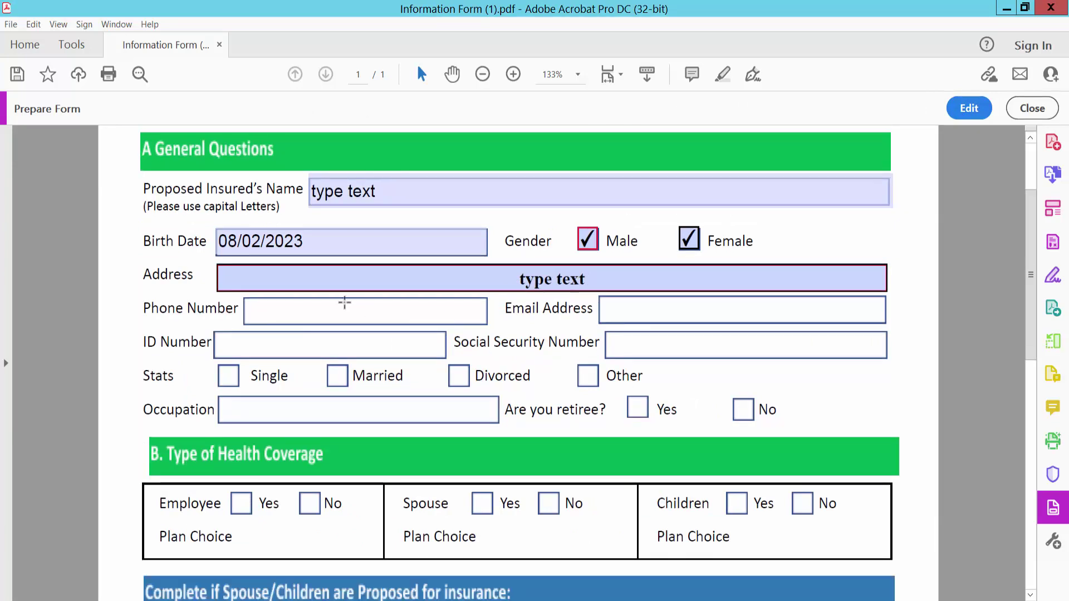
Add a new text field (Text8) beside Phone Number and bring up its properties.
left_click(965, 112)
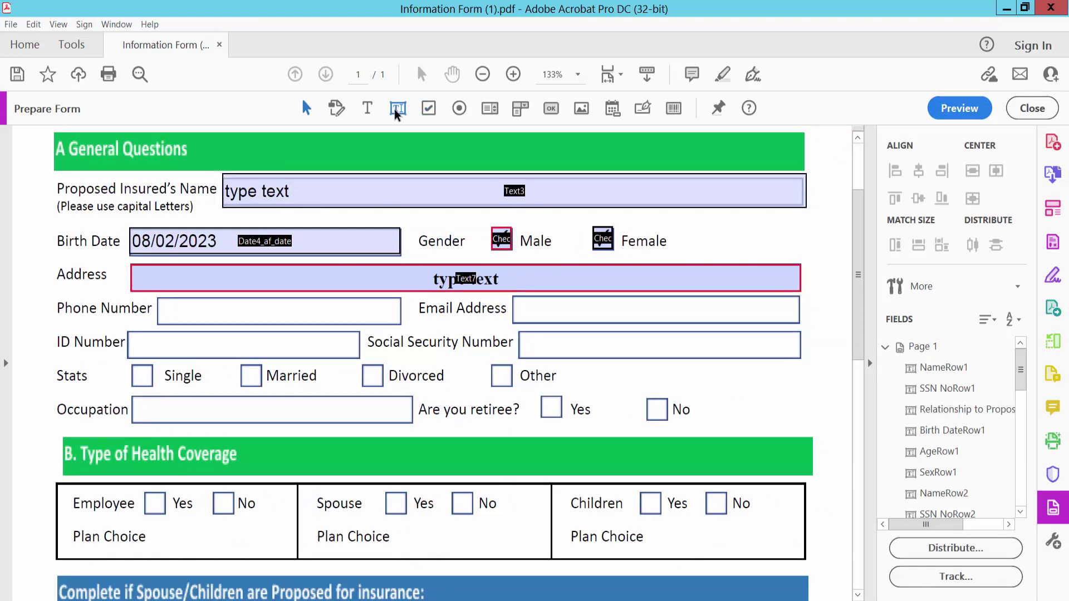
left_click(394, 110)
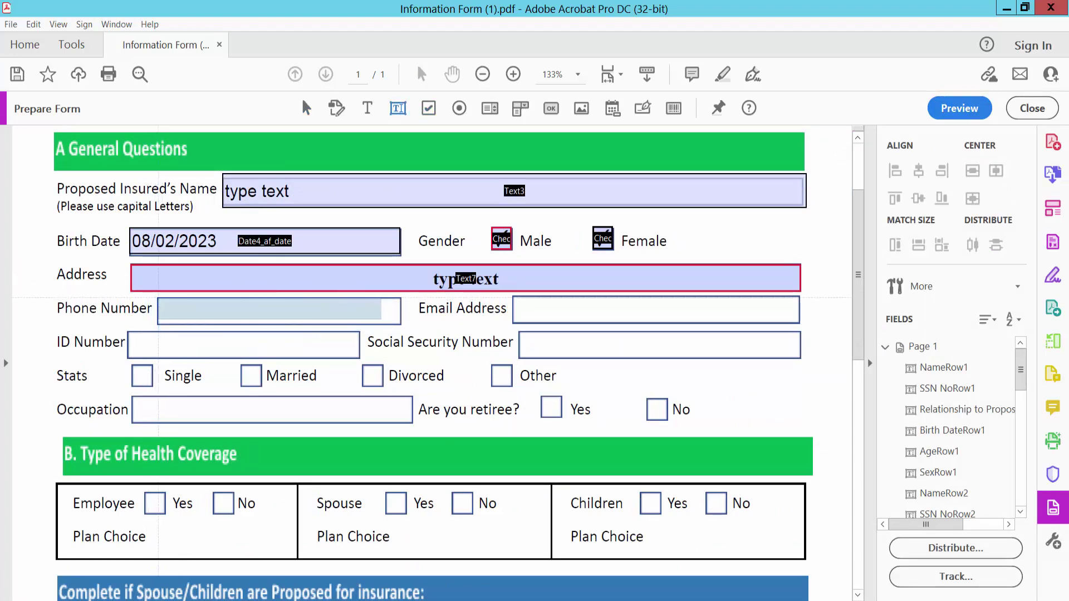
left_click_drag(168, 349, 306, 362)
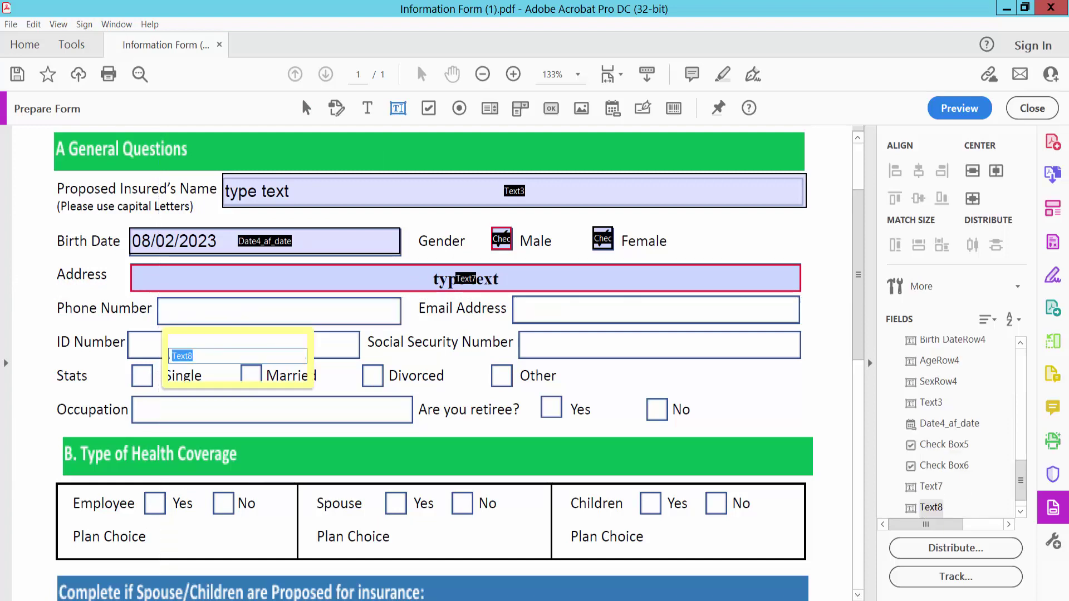
right_click(328, 311)
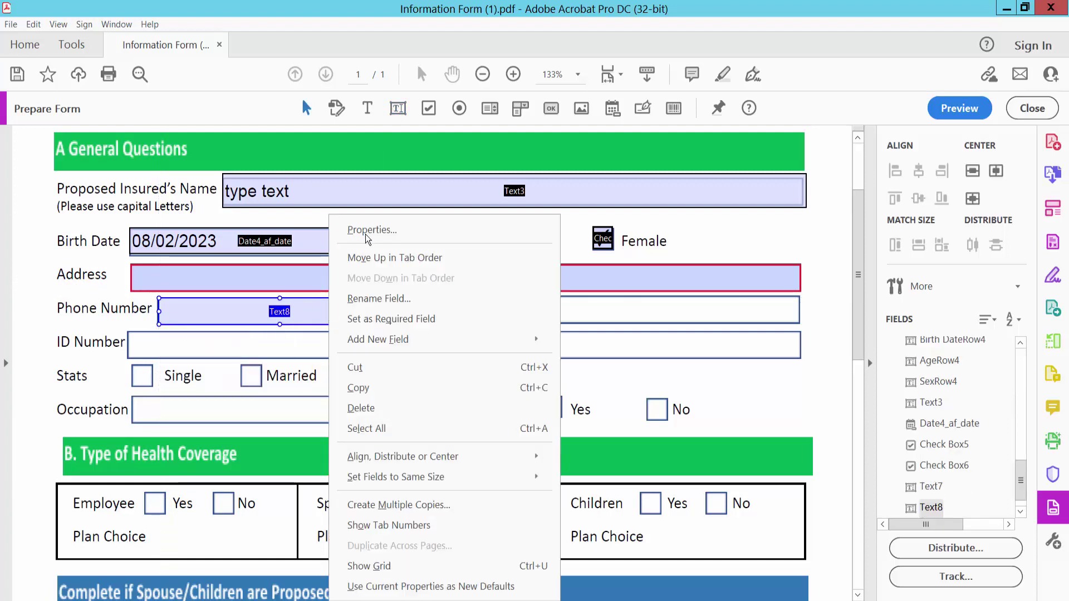
left_click(370, 230)
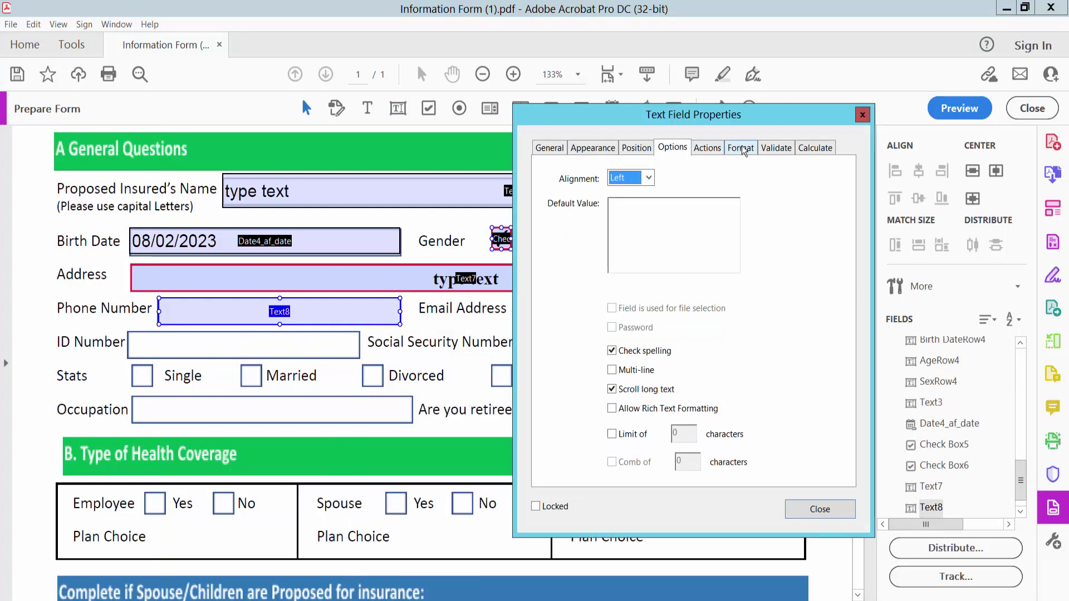
Format the phone field as a Number with 0 decimals, 1,234.56 separator and no currency symbol.
left_click(741, 147)
left_click(712, 179)
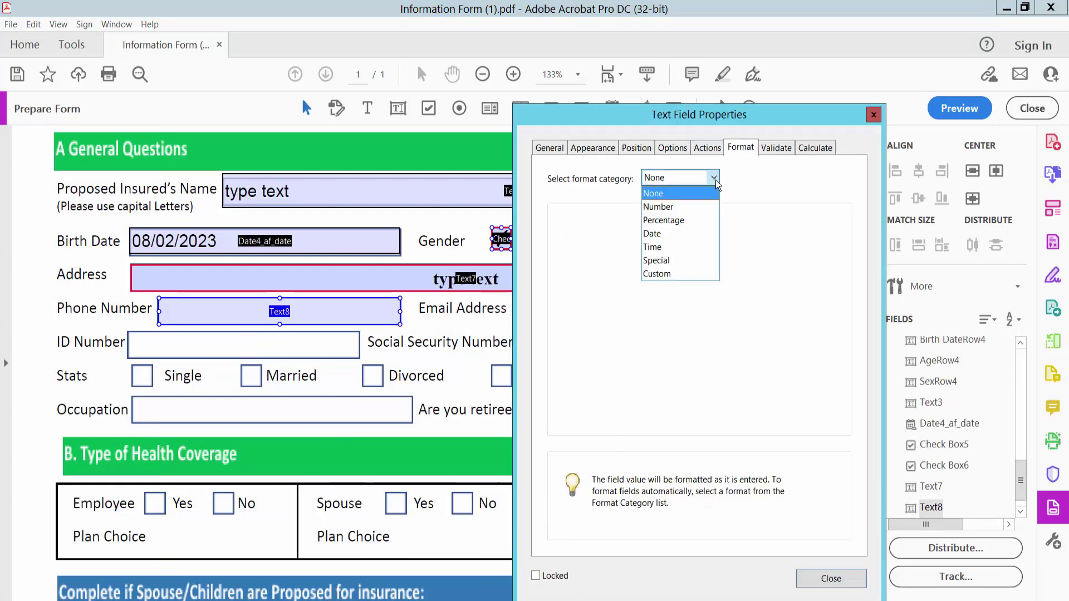
left_click(668, 208)
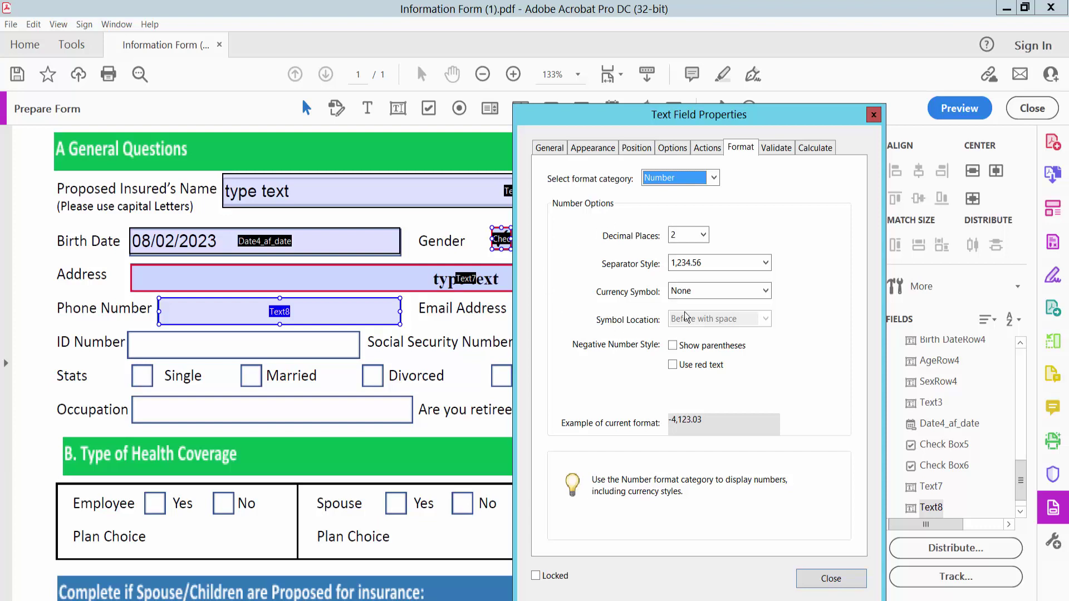
left_click(704, 237)
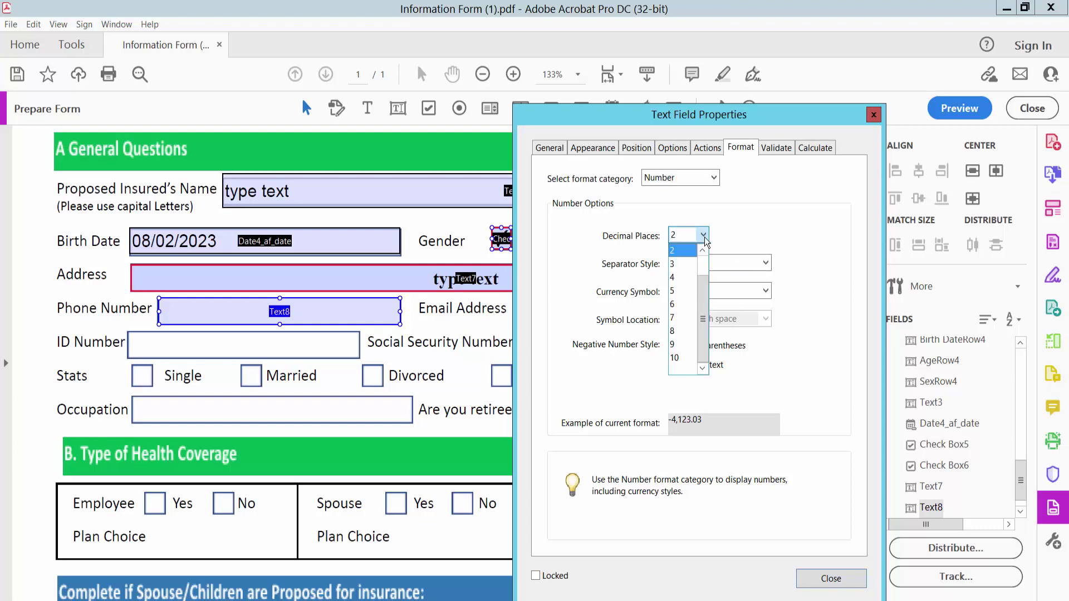
scroll(705, 293, "up", 1)
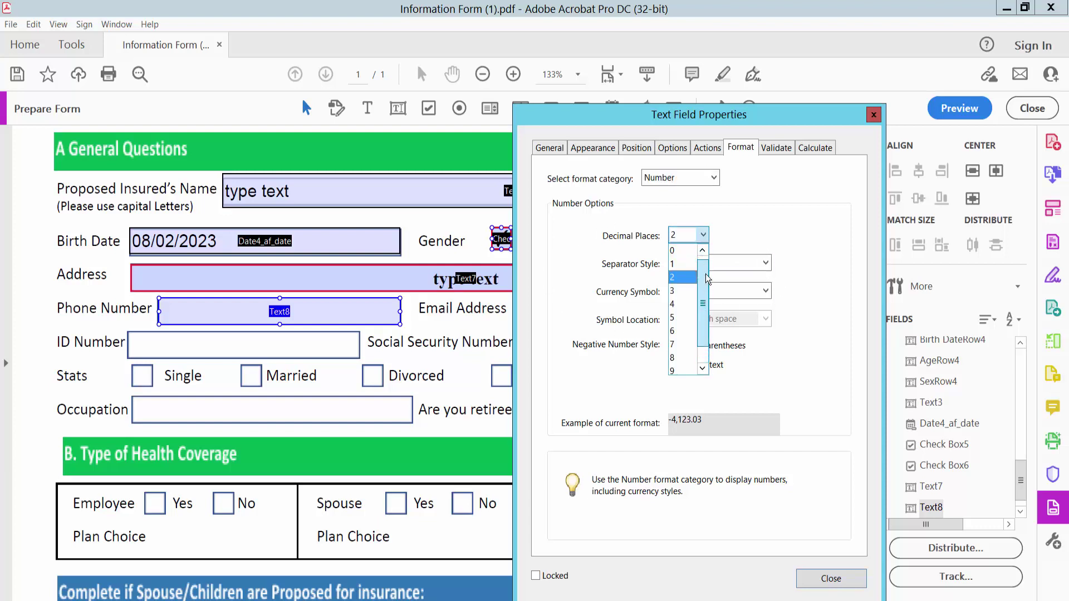
left_click(675, 251)
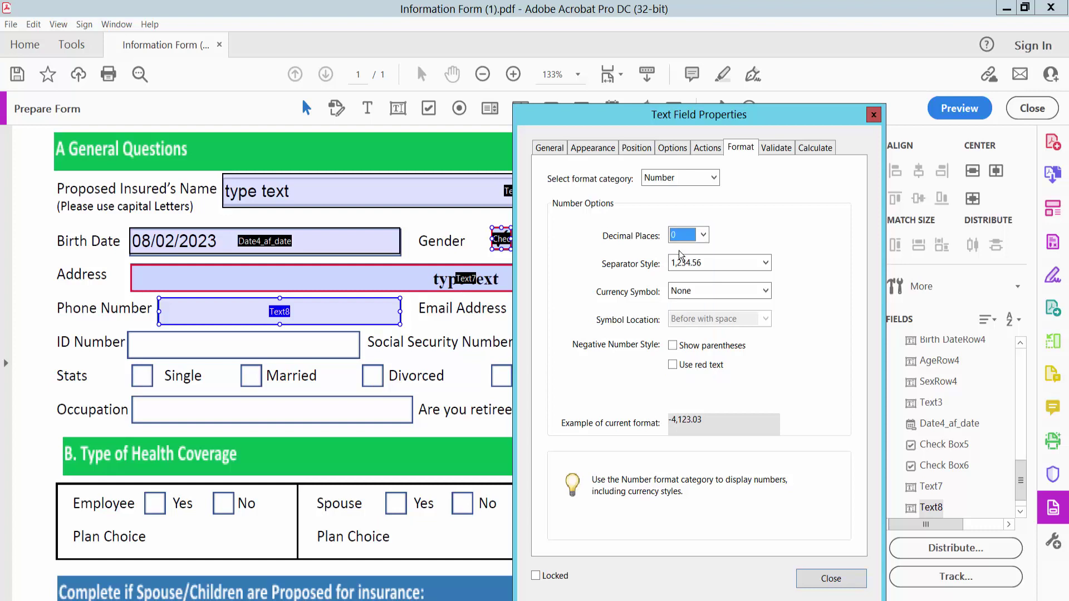
left_click(765, 264)
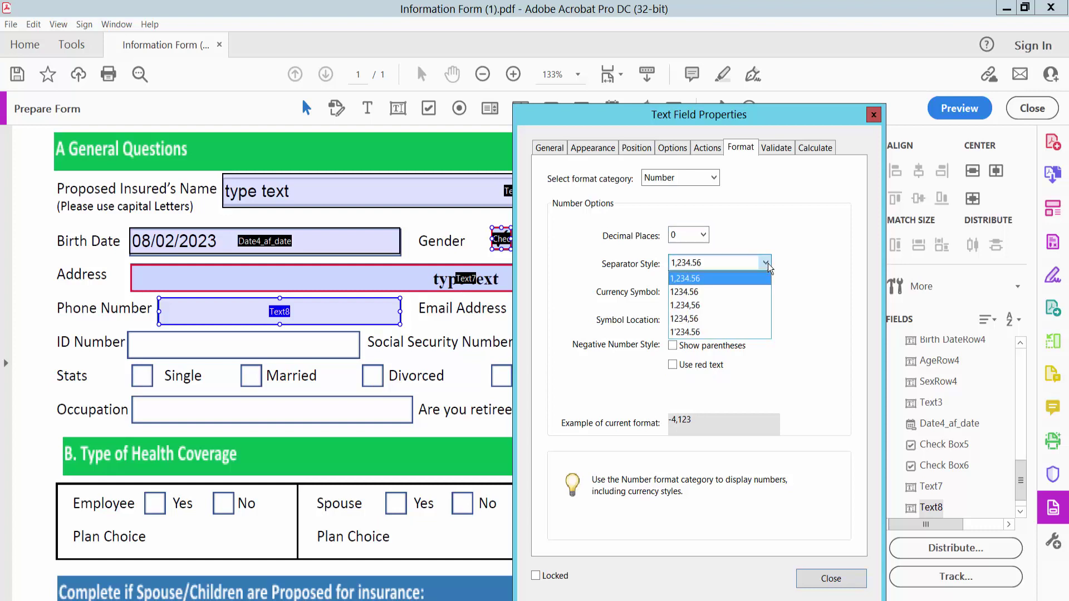
left_click(700, 278)
left_click(761, 295)
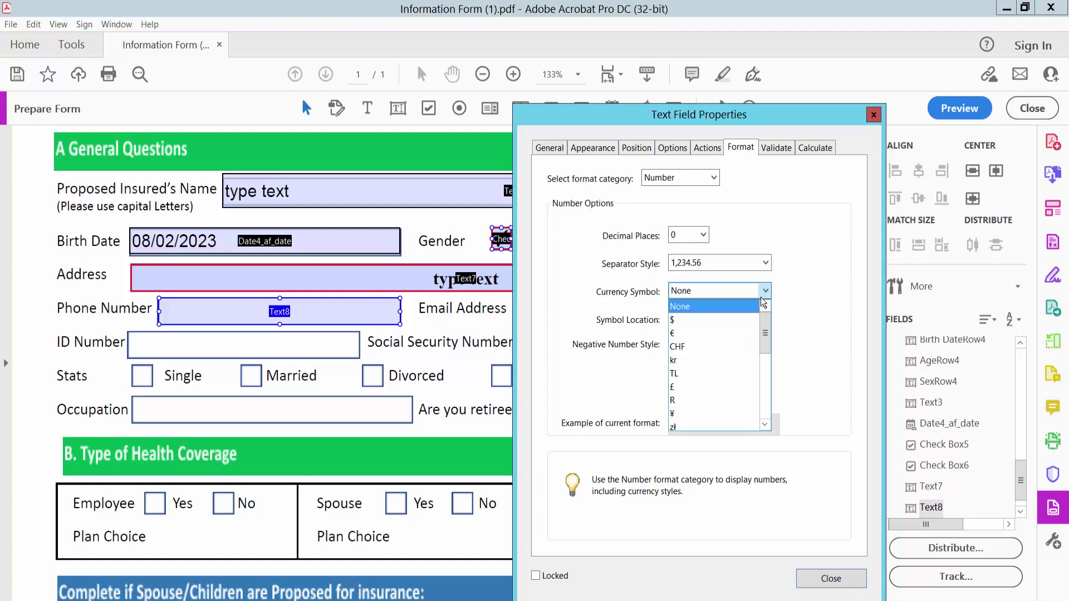
left_click(761, 297)
left_click(831, 578)
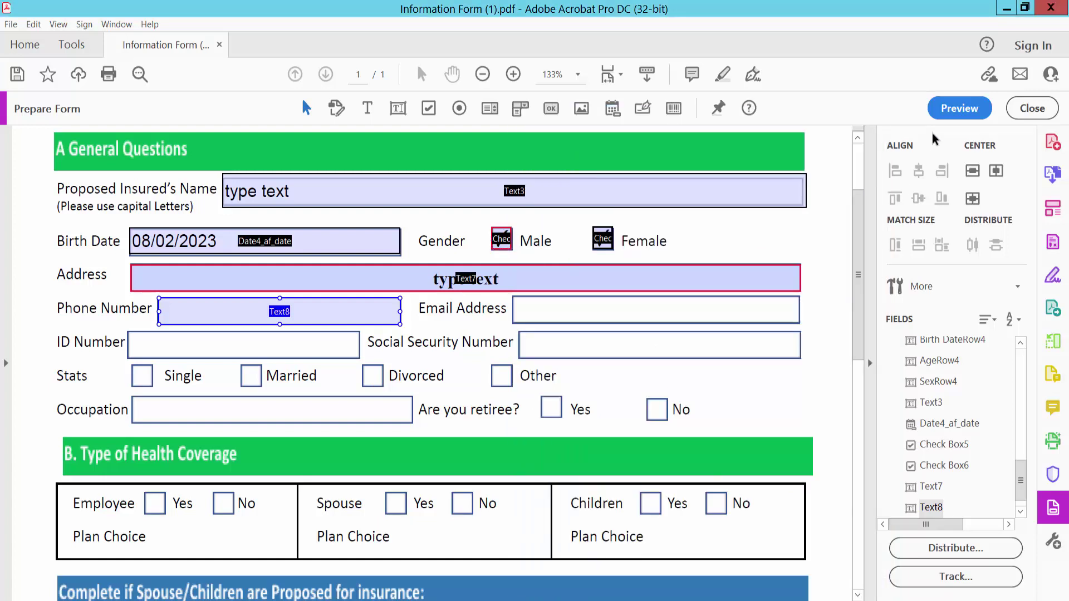
Preview and enter 2549664 in the Phone Number field, seeing it format to 2,549,664, then return to editing.
left_click(952, 109)
left_click(354, 315)
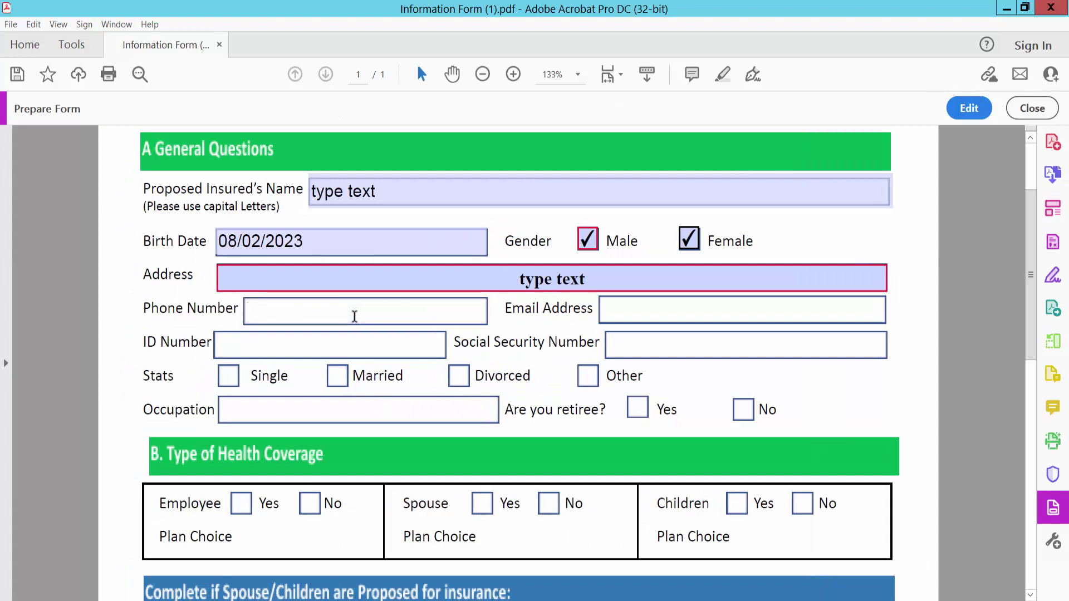
type("2549664")
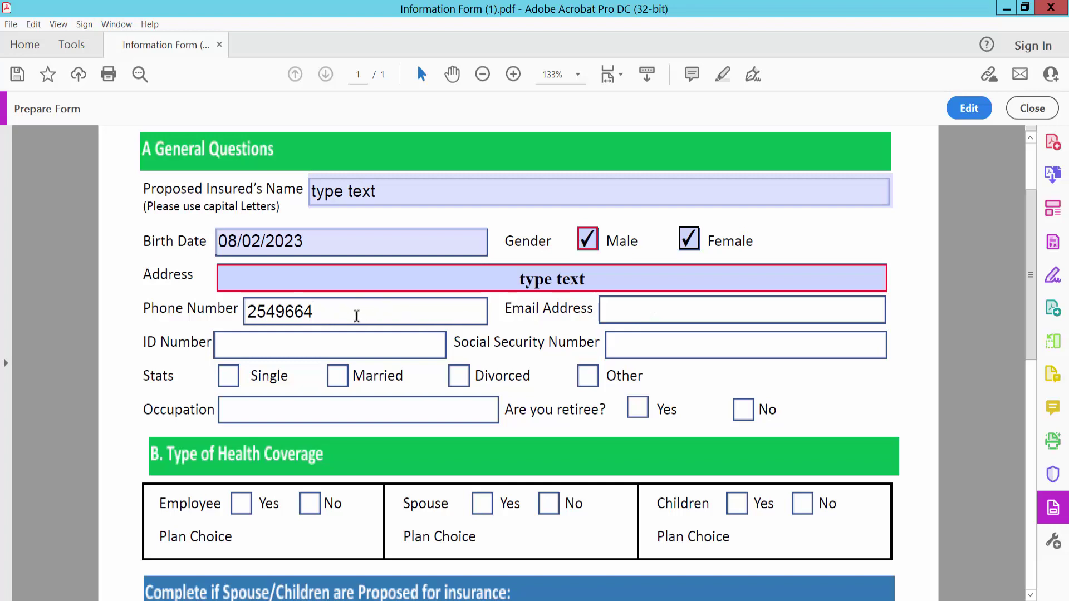
left_click(677, 310)
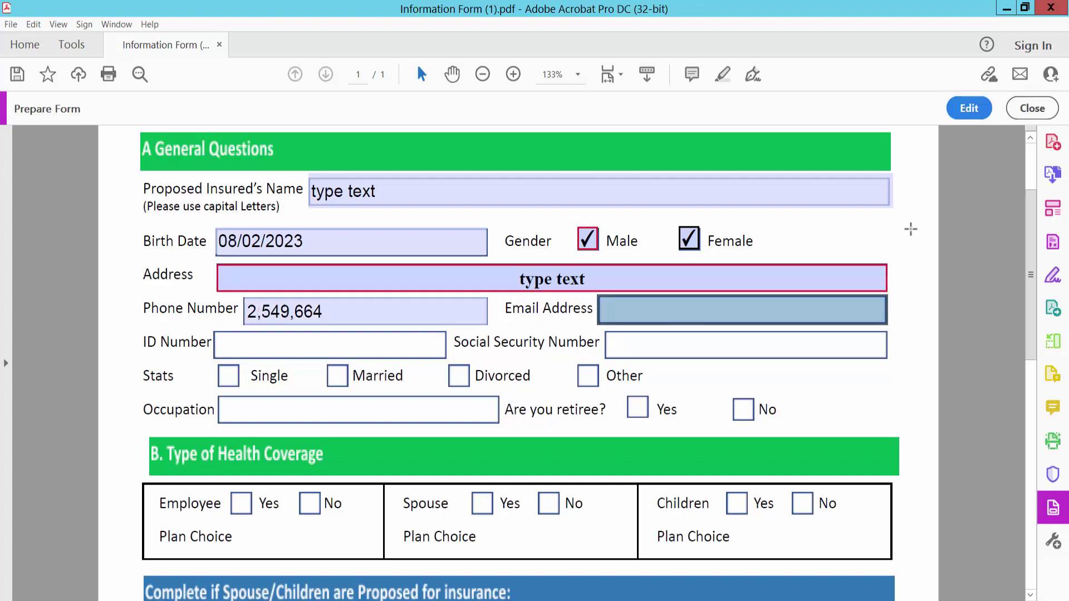
left_click(965, 112)
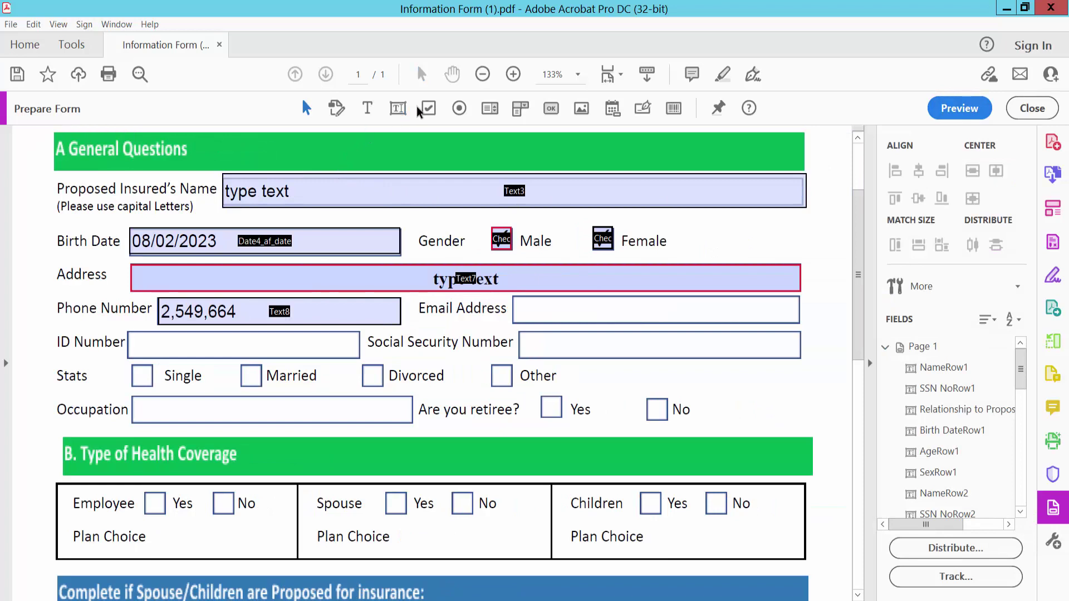
Draw a text field, Text9, over the Email Address box and bring up its properties.
left_click(398, 109)
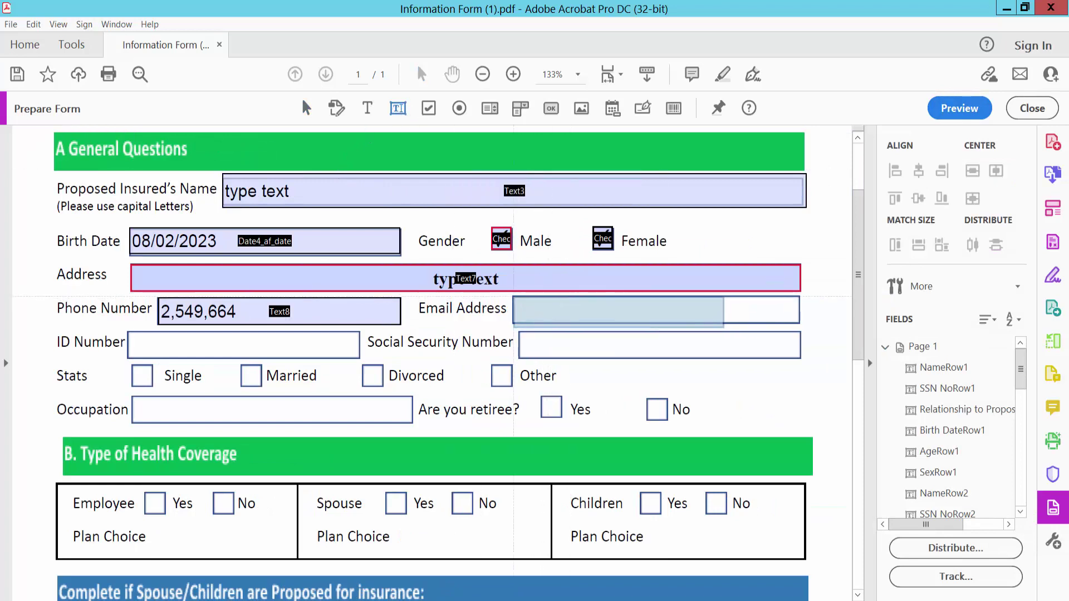
left_click_drag(515, 298, 799, 322)
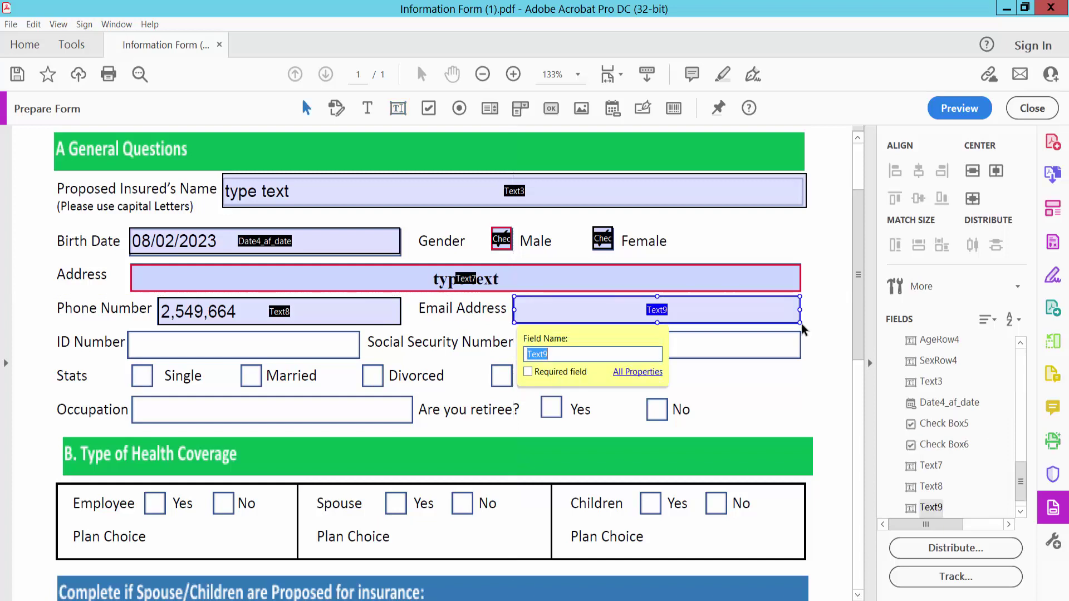
right_click(589, 308)
left_click(620, 227)
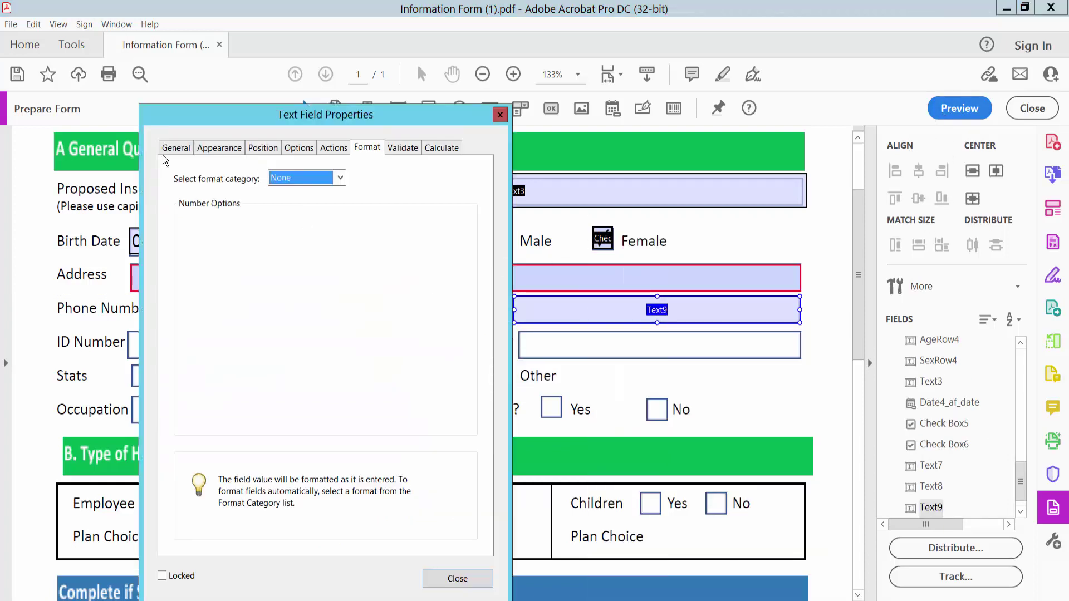
Review Text9's settings, keep its text alignment Left, and close the properties.
left_click(174, 148)
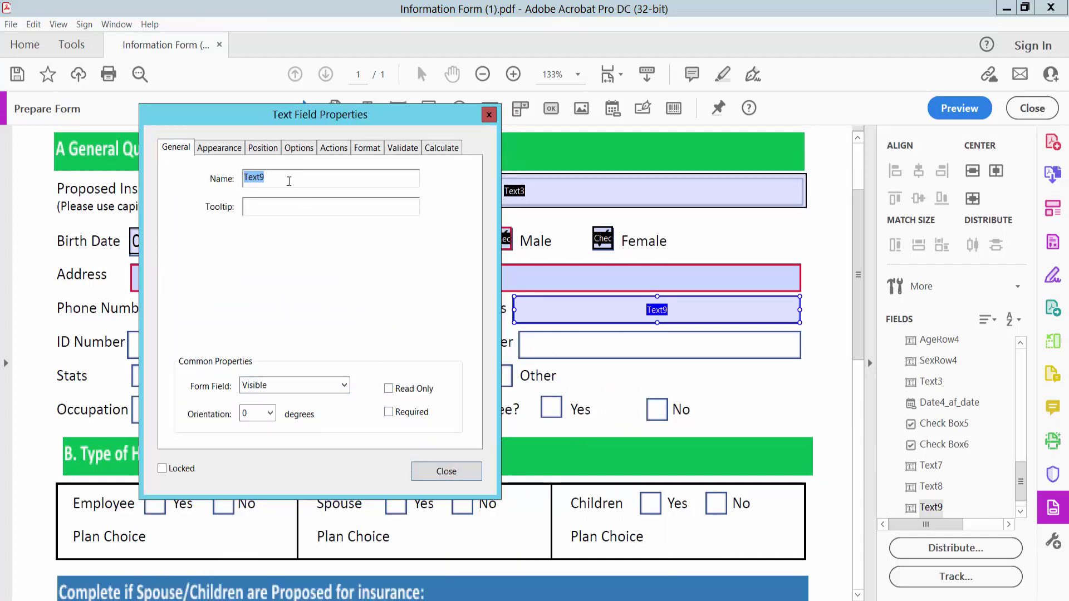
left_click(265, 149)
left_click(299, 148)
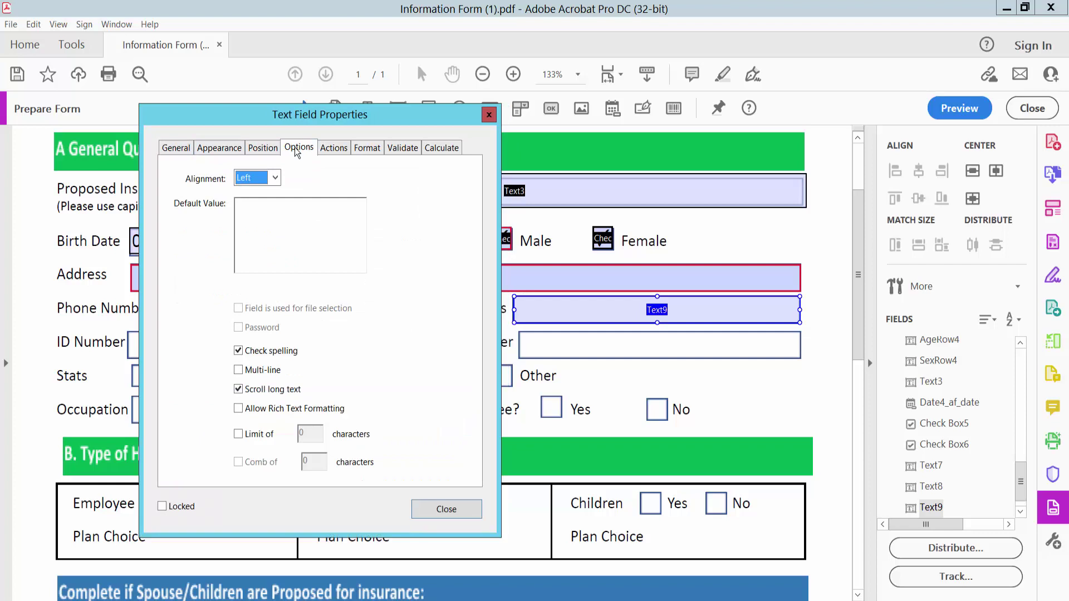
left_click(273, 179)
left_click(275, 180)
left_click(489, 114)
Preview the form as a respondent would see it.
left_click(959, 106)
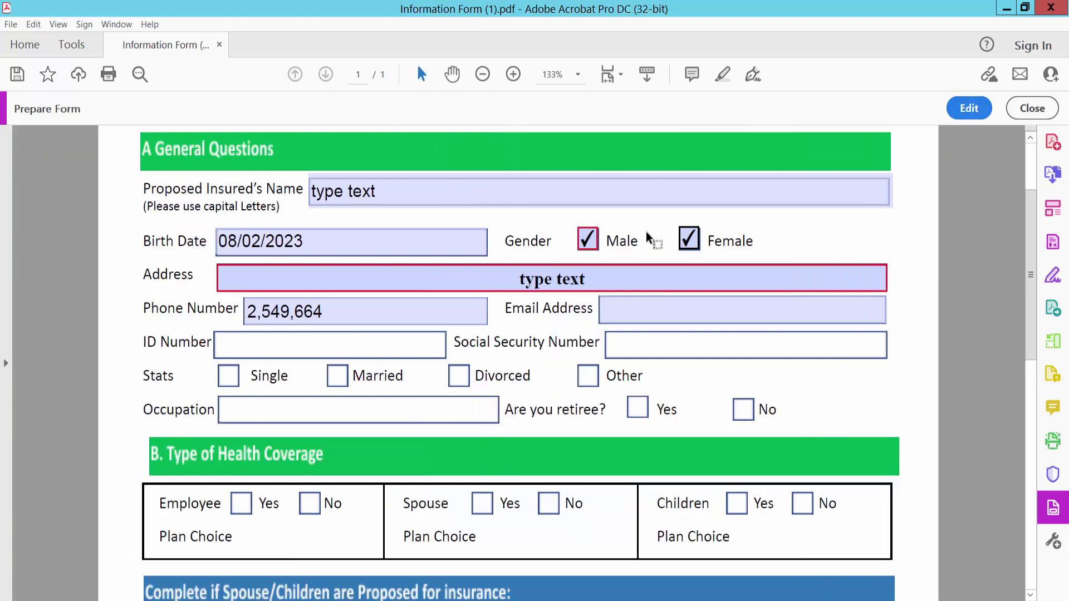
scroll(723, 221, "down", 1)
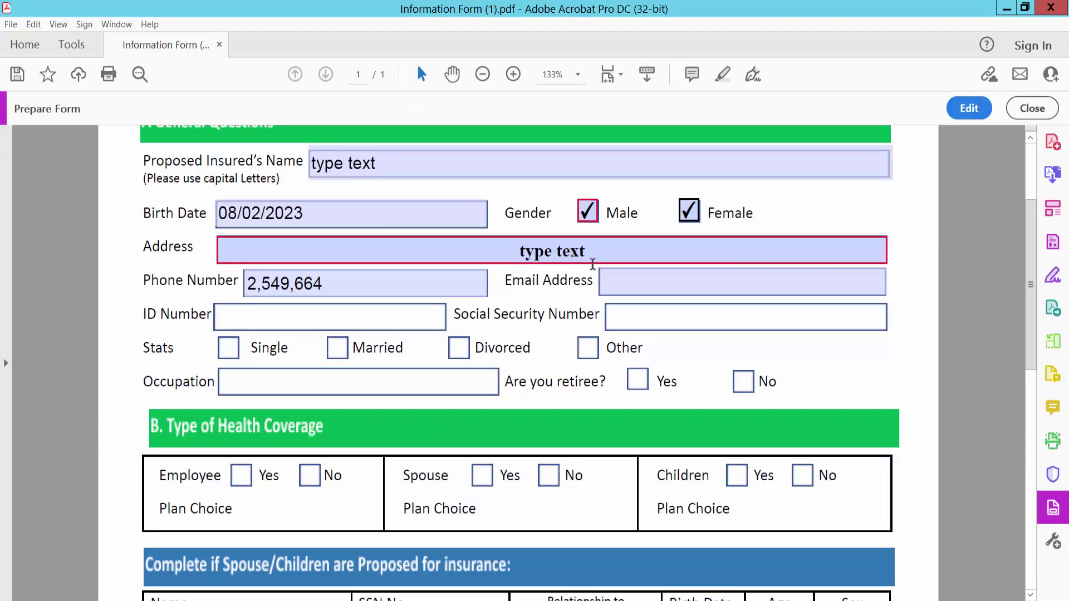
scroll(585, 264, "down", 3)
scroll(593, 264, "up", 1)
scroll(593, 264, "down", 1)
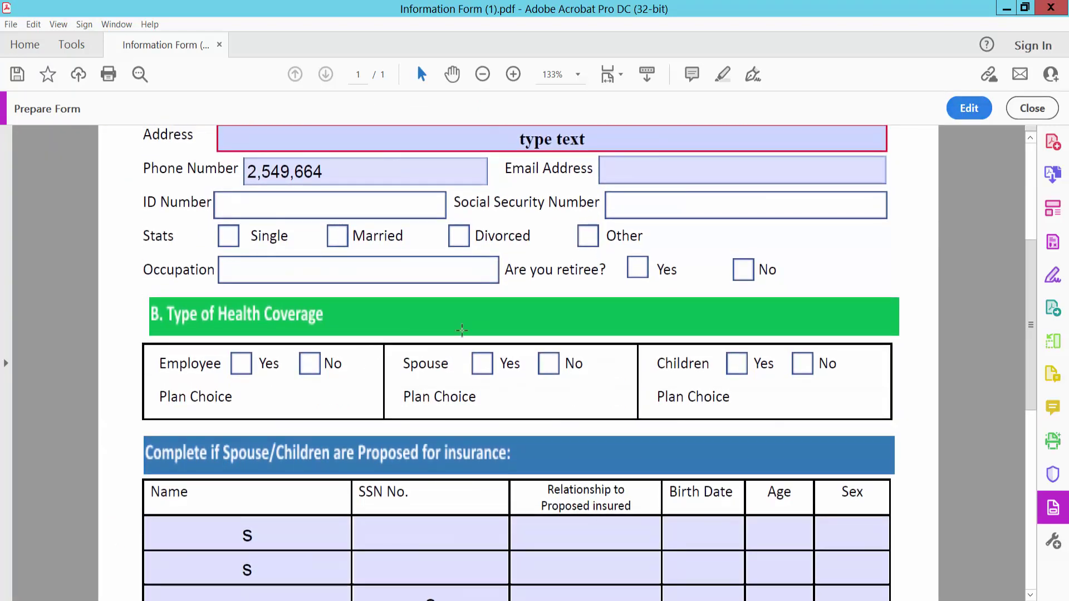
scroll(583, 327, "down", 2)
scroll(599, 367, "down", 2)
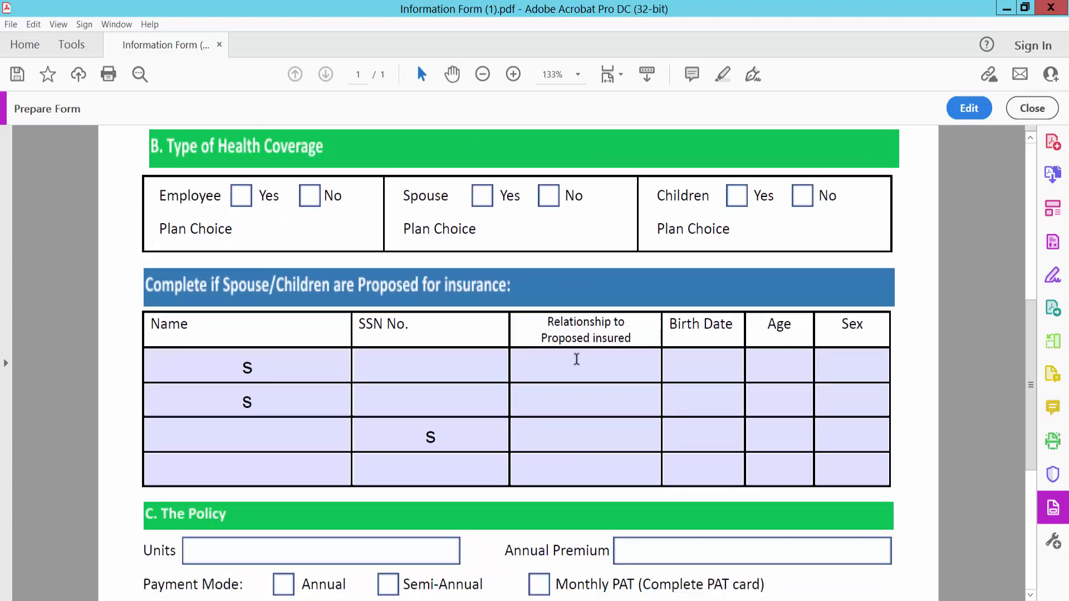
scroll(441, 340, "down", 1)
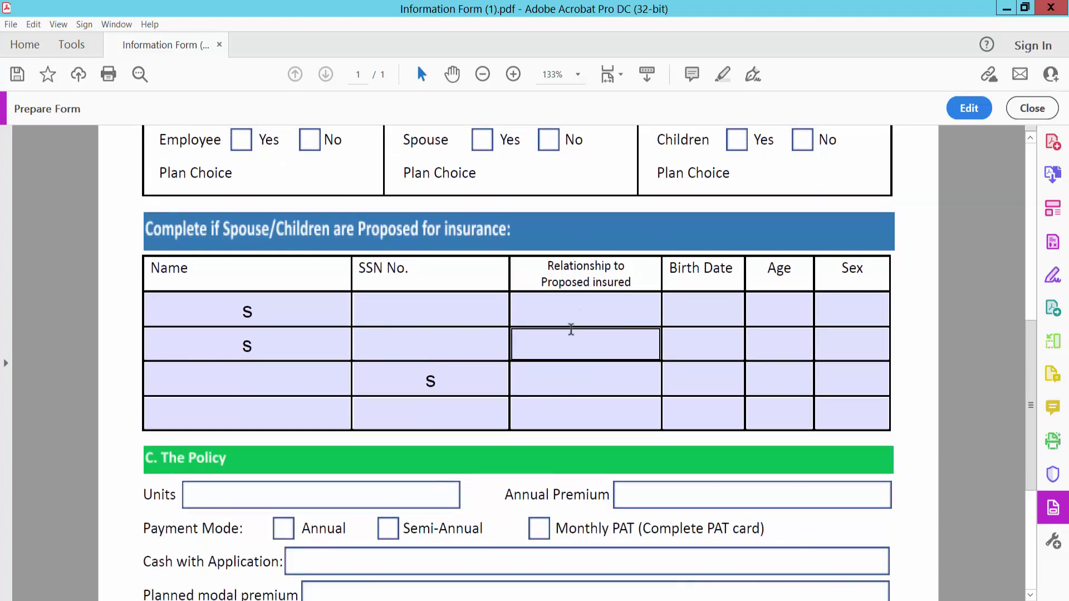
scroll(569, 327, "down", 2)
scroll(661, 323, "down", 2)
scroll(670, 315, "down", 2)
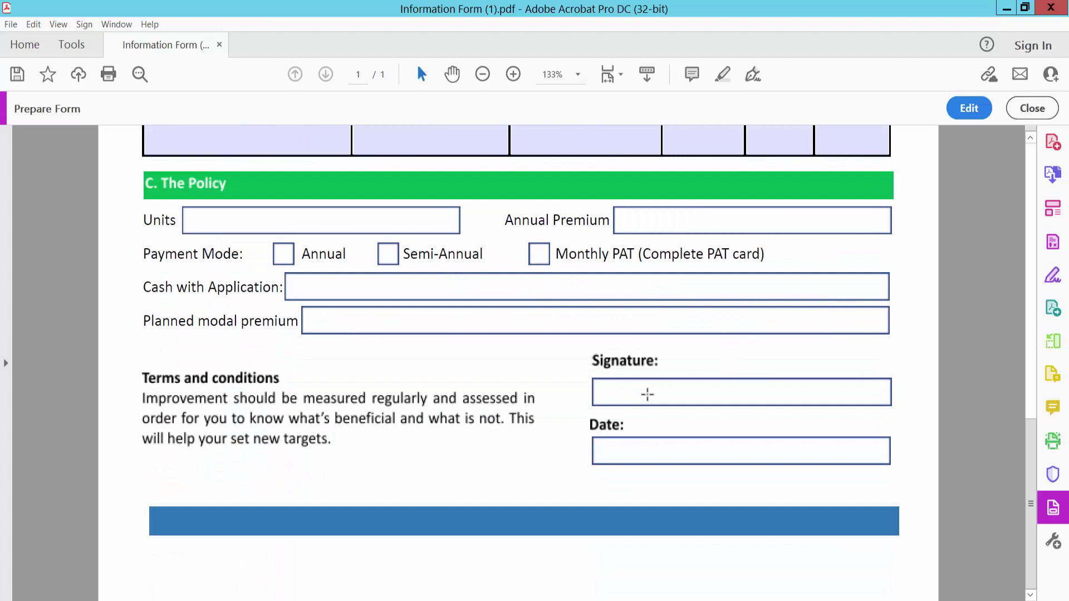
Back in editing, draw a digital signature field, Signature10, over the Signature box and preview it.
left_click(965, 107)
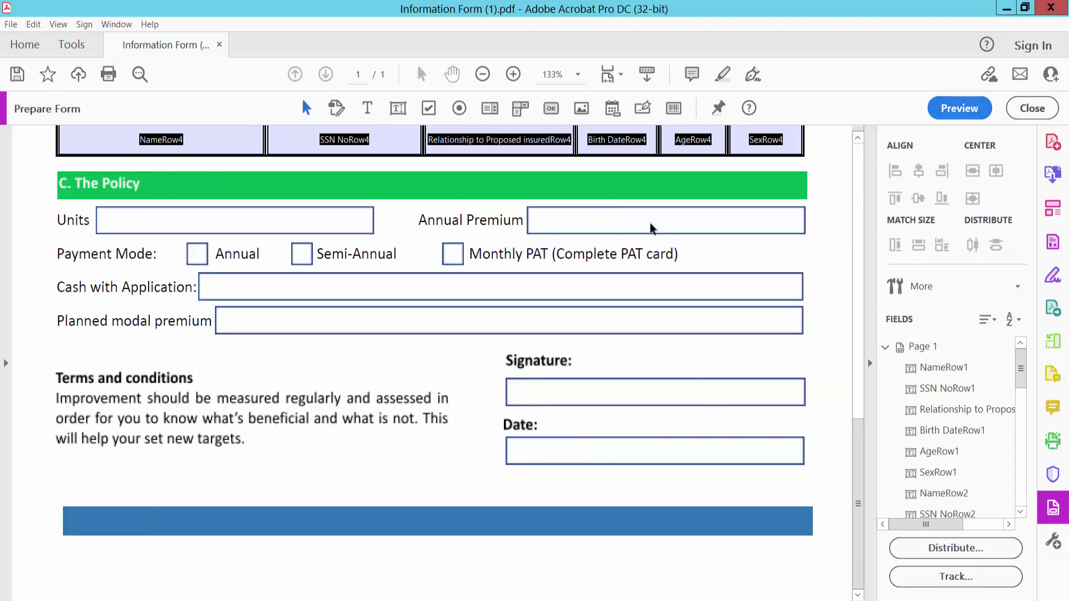
left_click(642, 108)
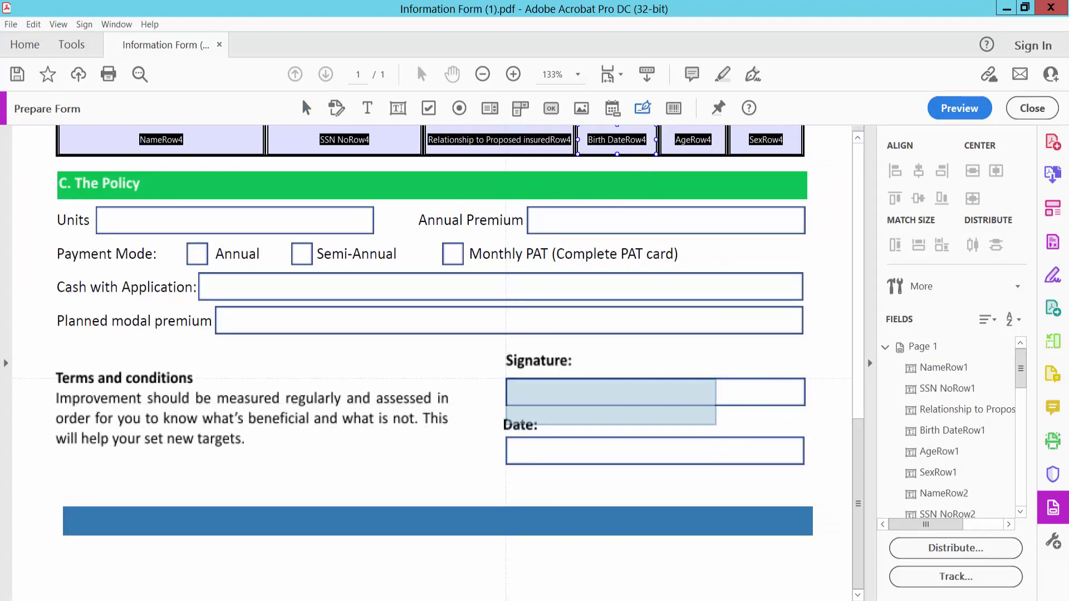
left_click_drag(506, 380, 806, 405)
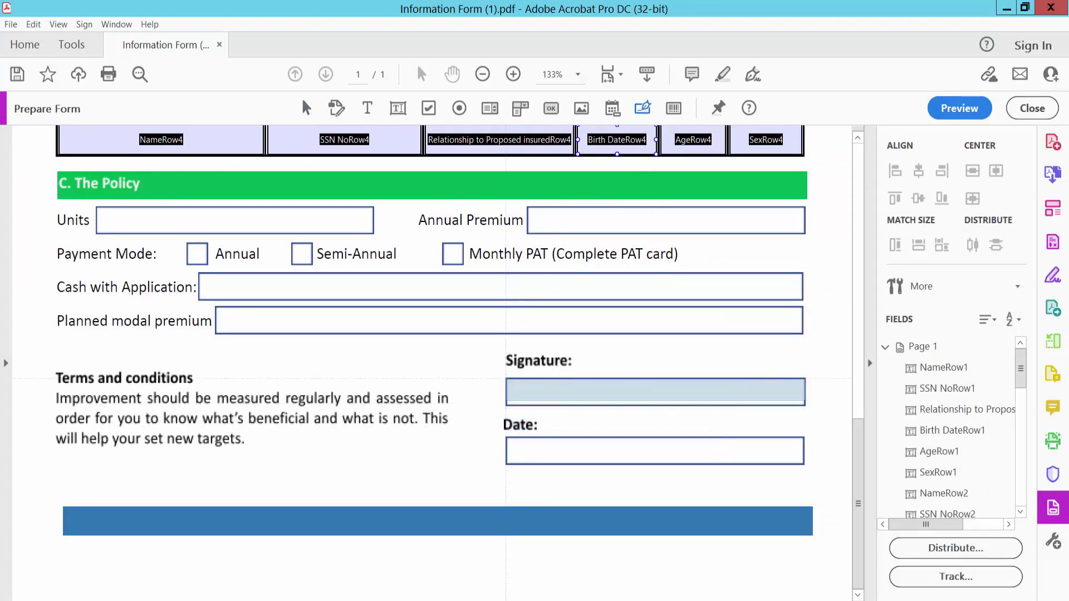
left_click_drag(805, 403, 806, 407)
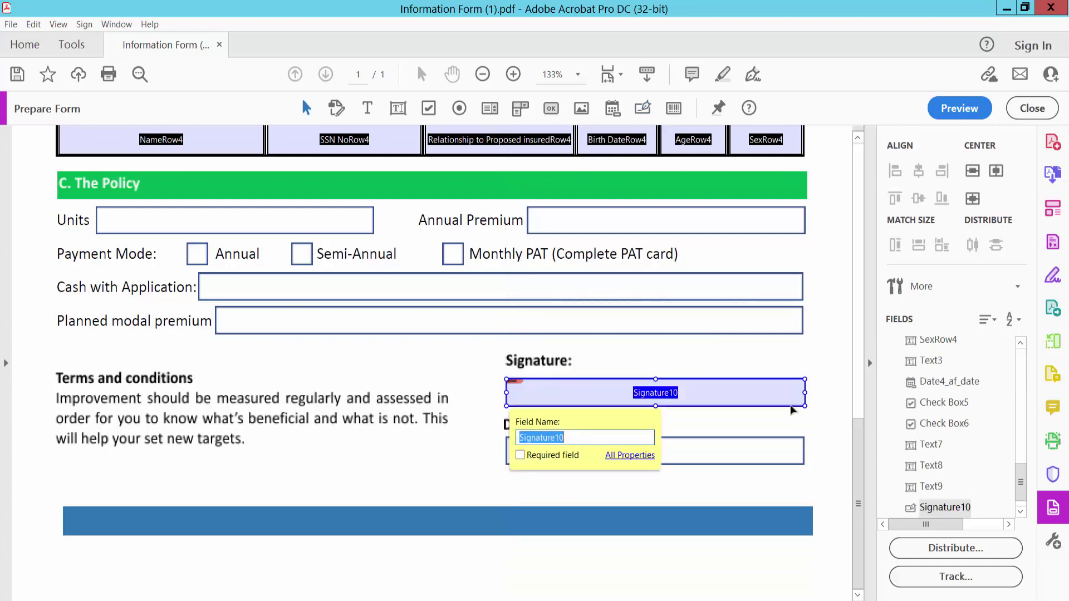
left_click(953, 106)
left_click(652, 393)
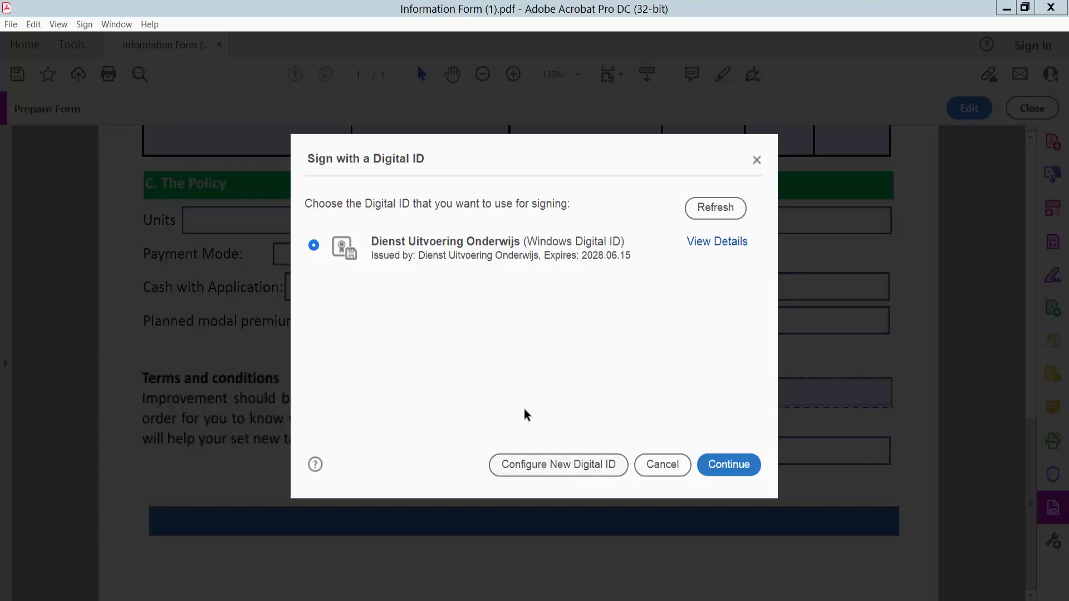
left_click(566, 470)
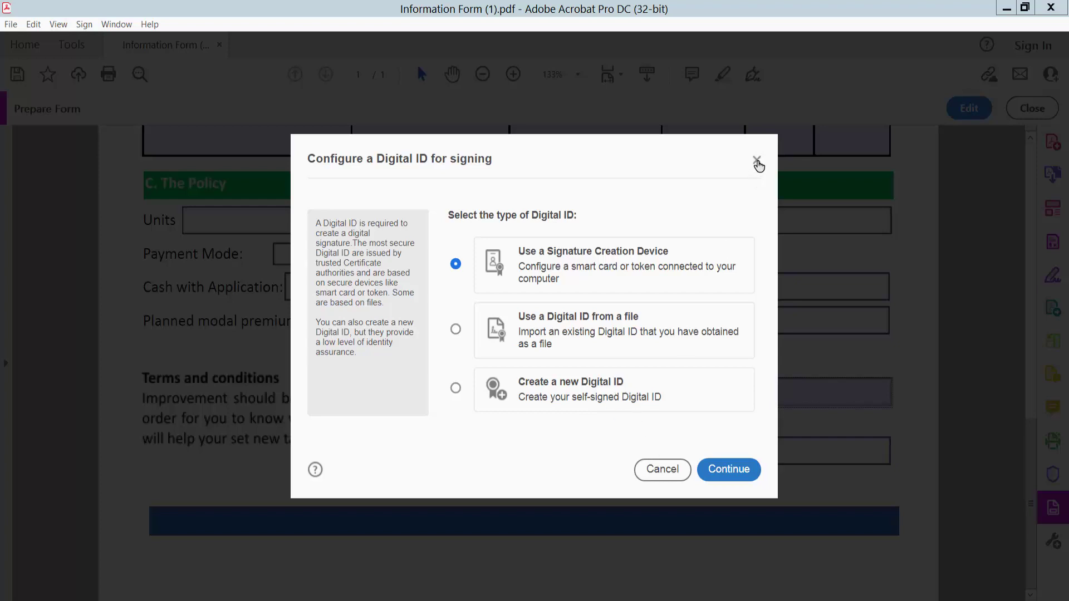
left_click(758, 162)
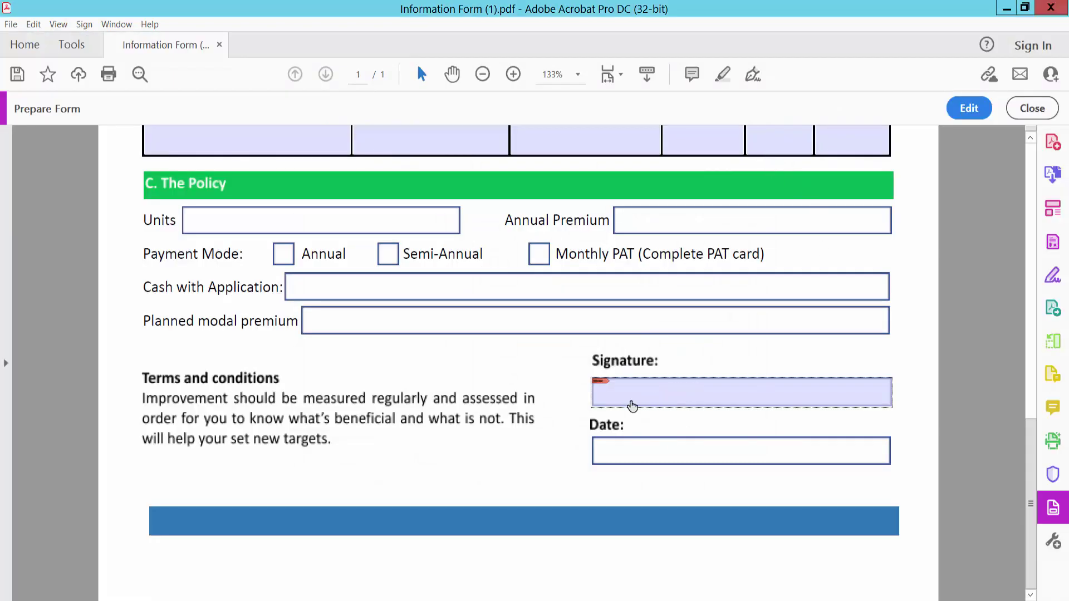
scroll(542, 399, "up", 1)
scroll(542, 399, "up", 2)
scroll(561, 370, "up", 2)
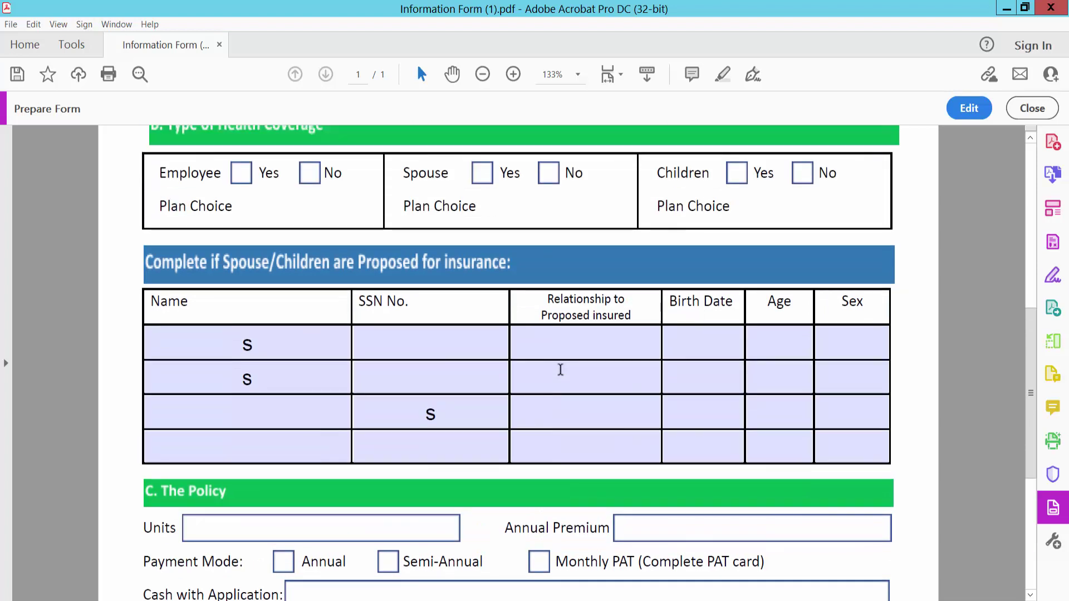
scroll(560, 370, "up", 2)
scroll(555, 327, "up", 2)
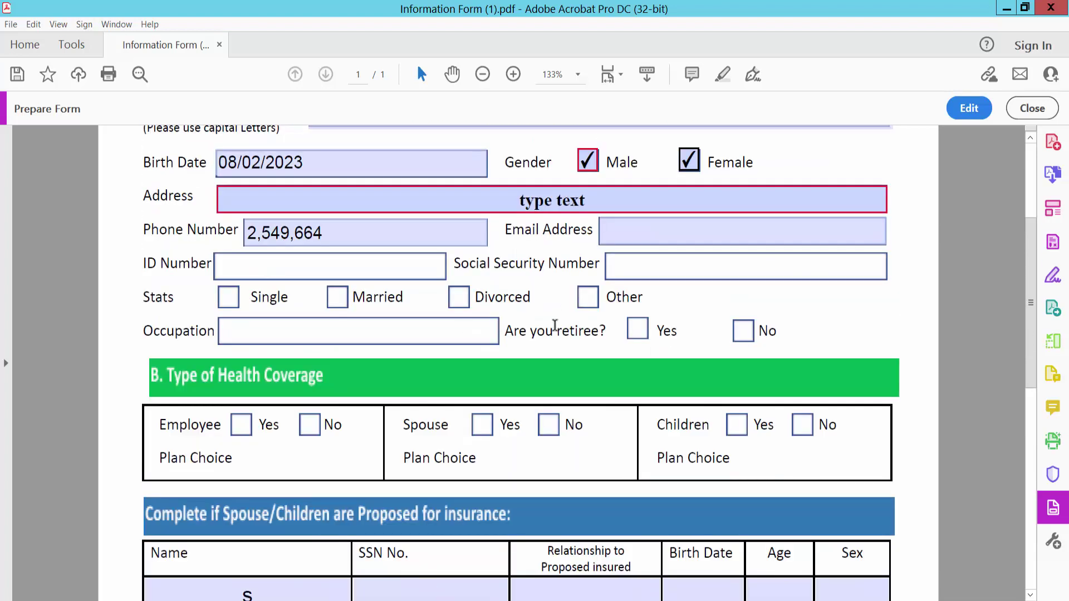
scroll(554, 327, "up", 2)
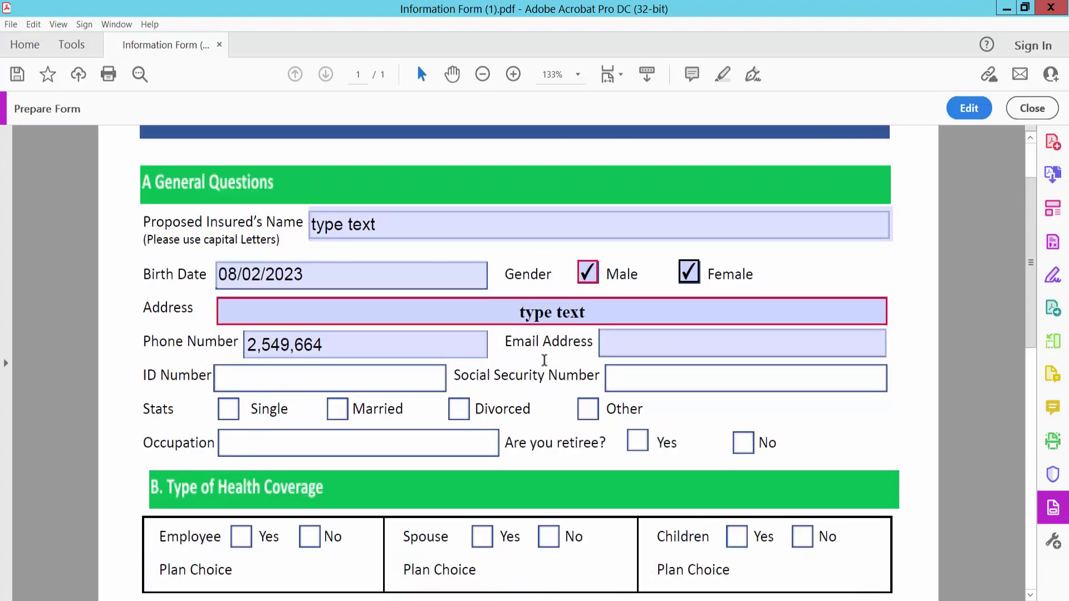
scroll(543, 360, "down", 1, "ctrl")
scroll(544, 360, "down", 1)
scroll(544, 363, "down", 2)
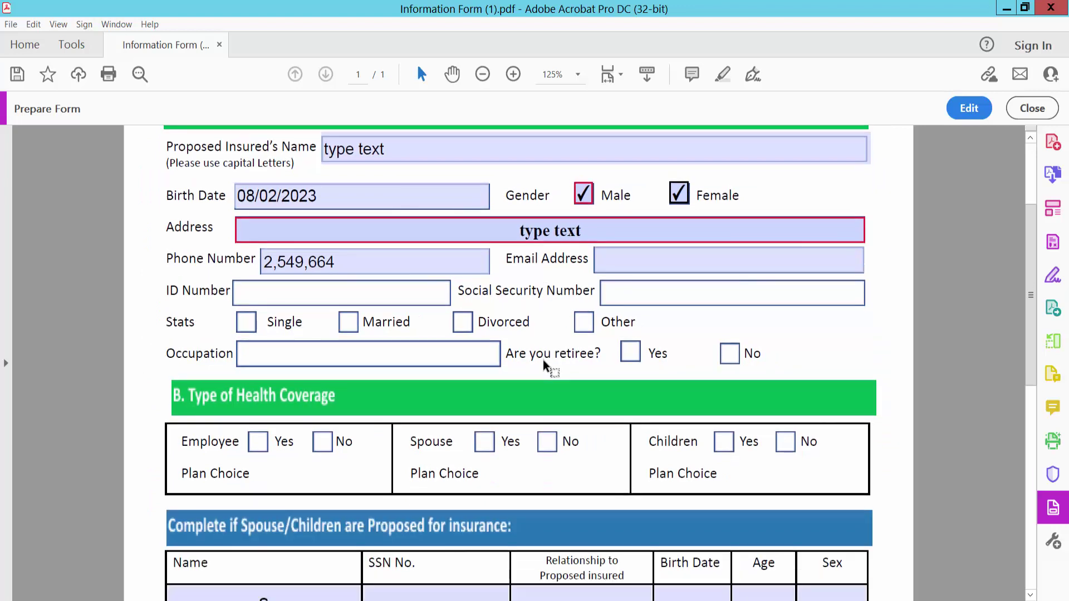
scroll(544, 366, "down", 2, "ctrl")
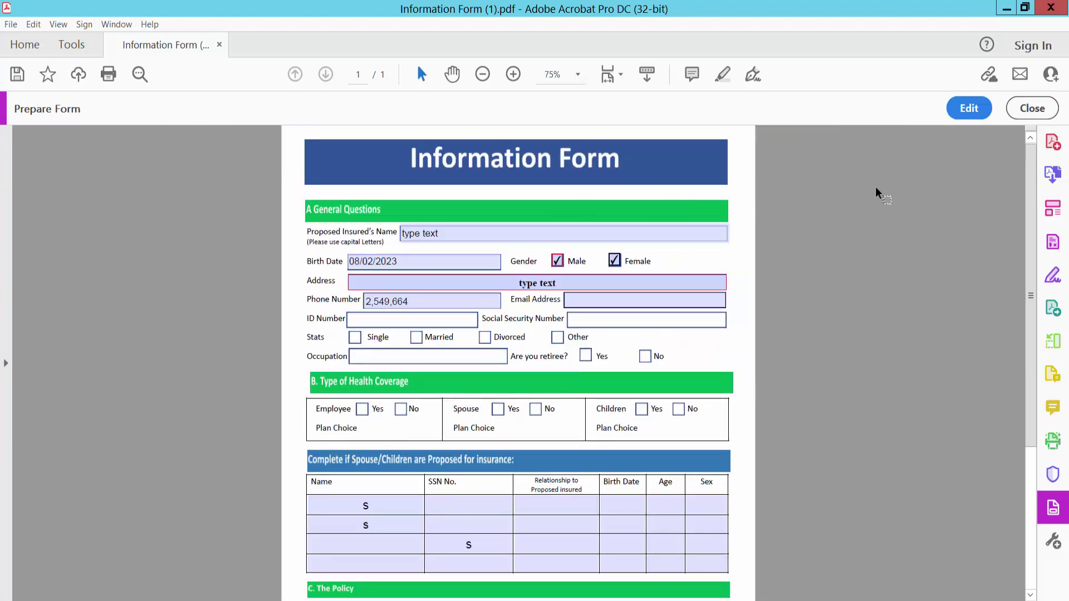
Exit Prepare Form, leaving the finished fillable Information Form open.
left_click(1031, 109)
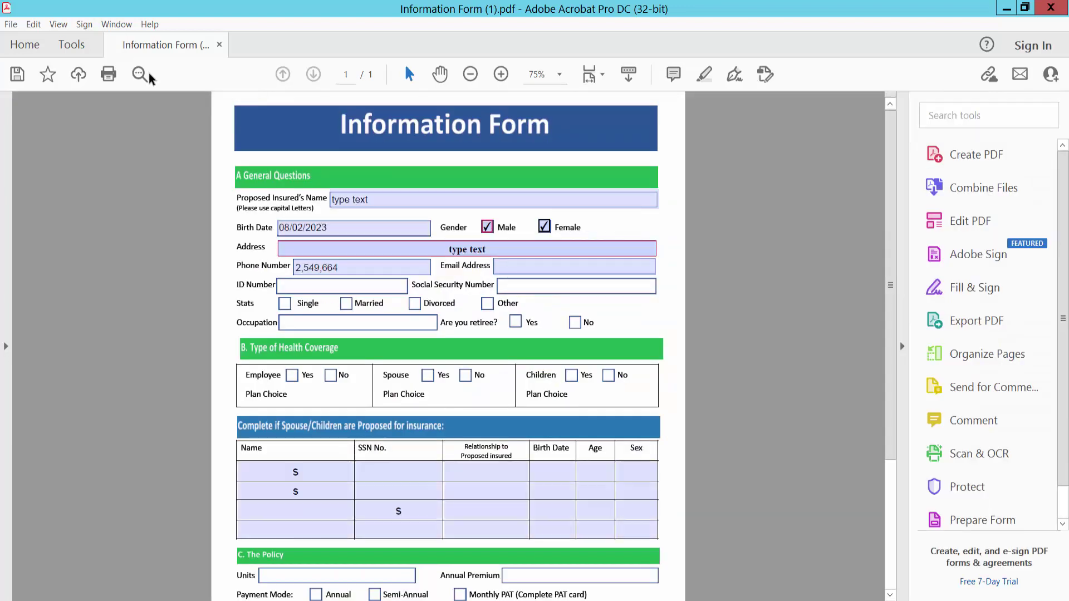
Bring up the File menu to save the finished form.
left_click(11, 25)
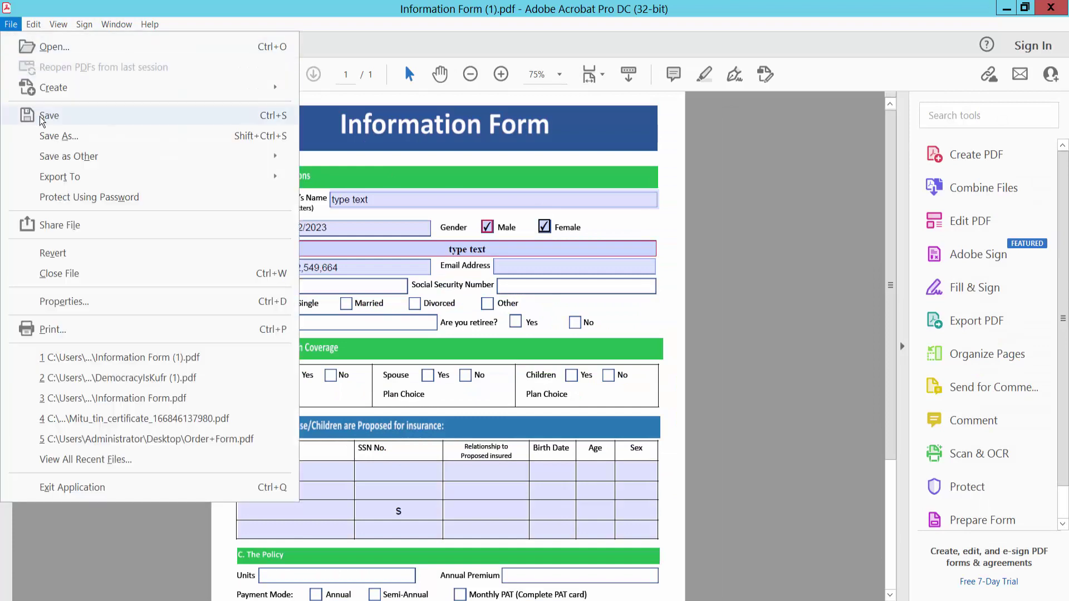